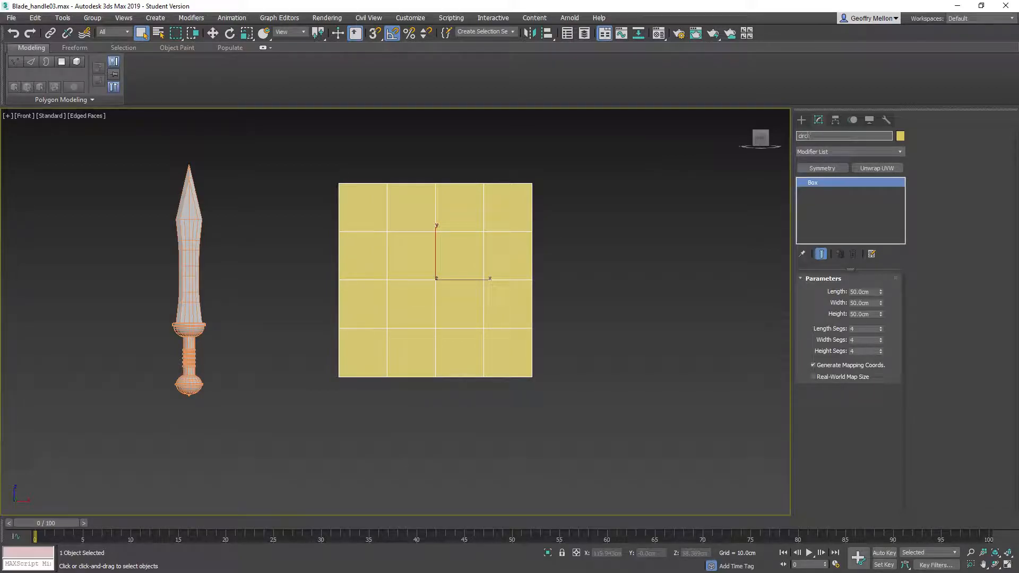
Name the box circlebox and convert it to an editable poly.
text(irclebox)
alt+middle_drag(470, 271, 544, 342)
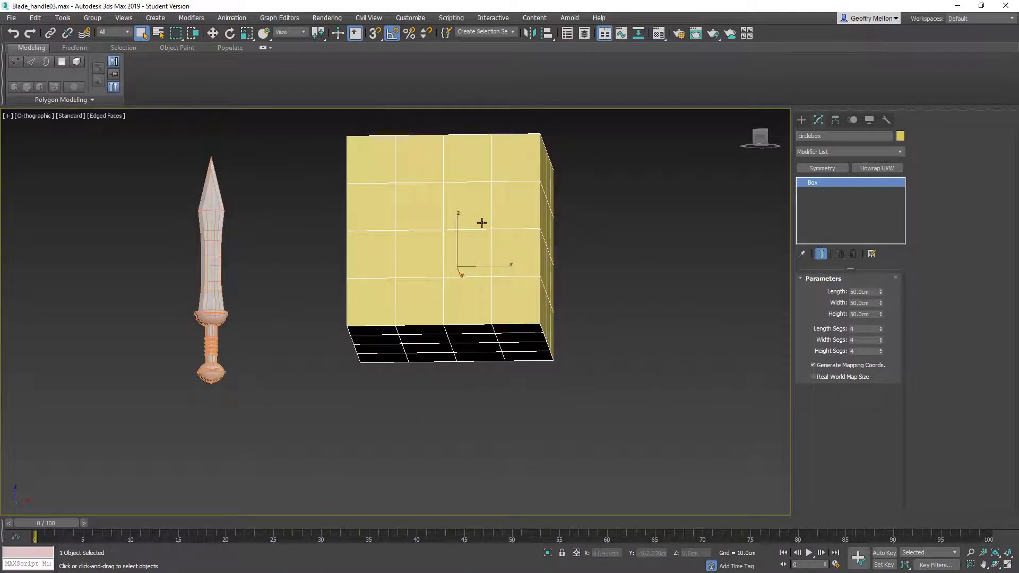
right_click(547, 345)
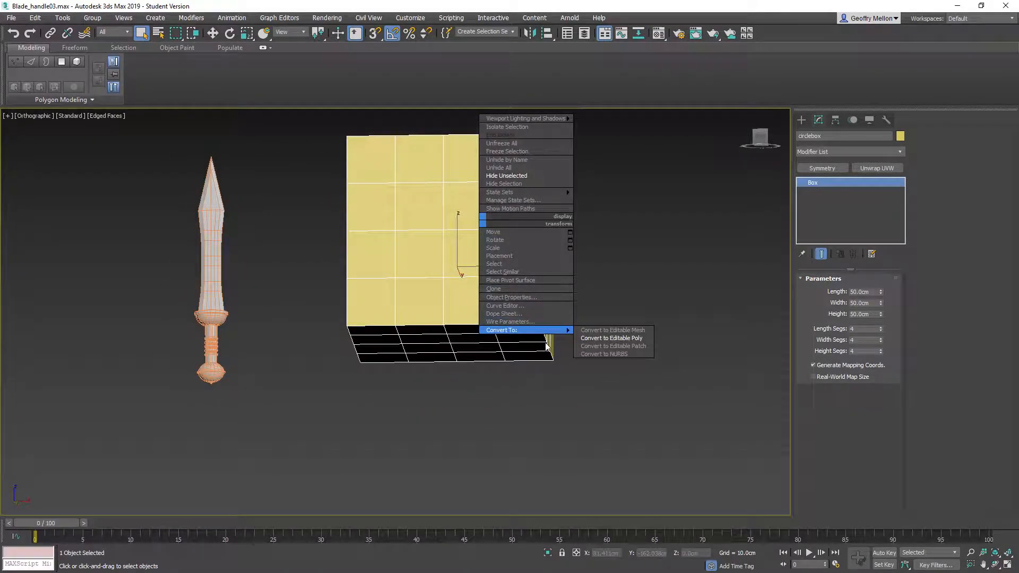
click(635, 339)
Delete the four central polygons on the front face of the box.
key(f)
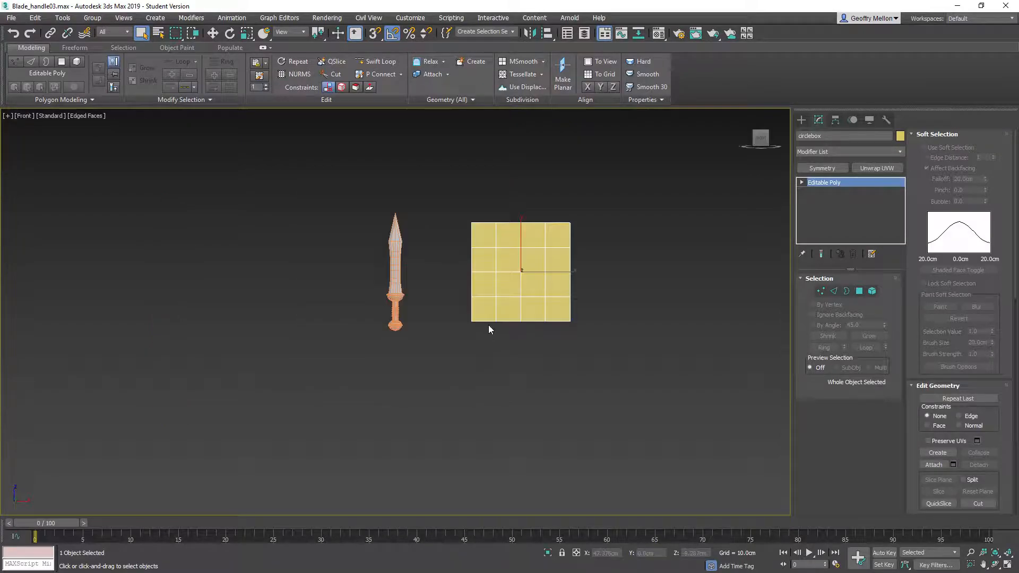
key(z)
scroll(504, 280, down, 5)
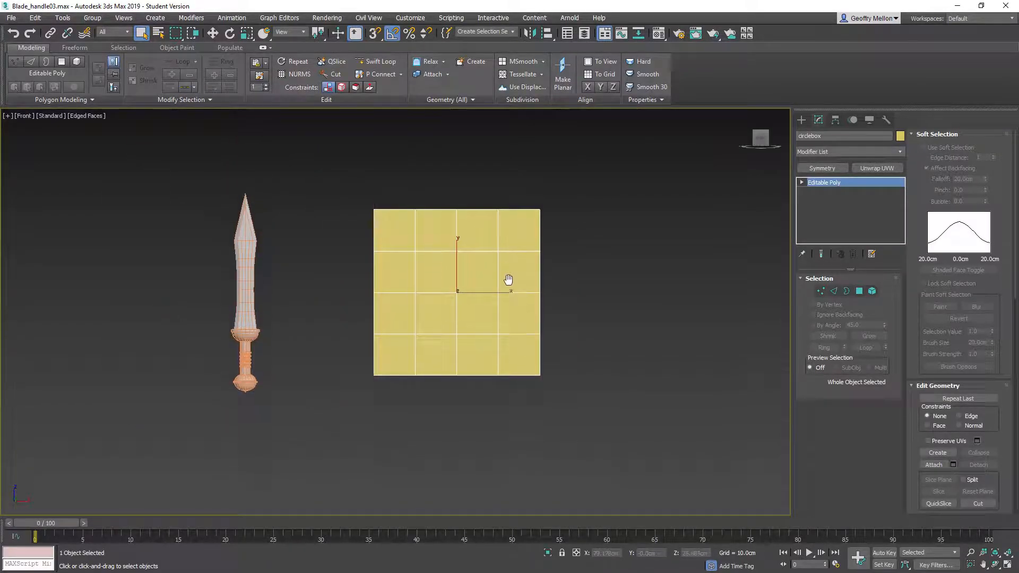
click(822, 293)
middle_drag(594, 311, 532, 253)
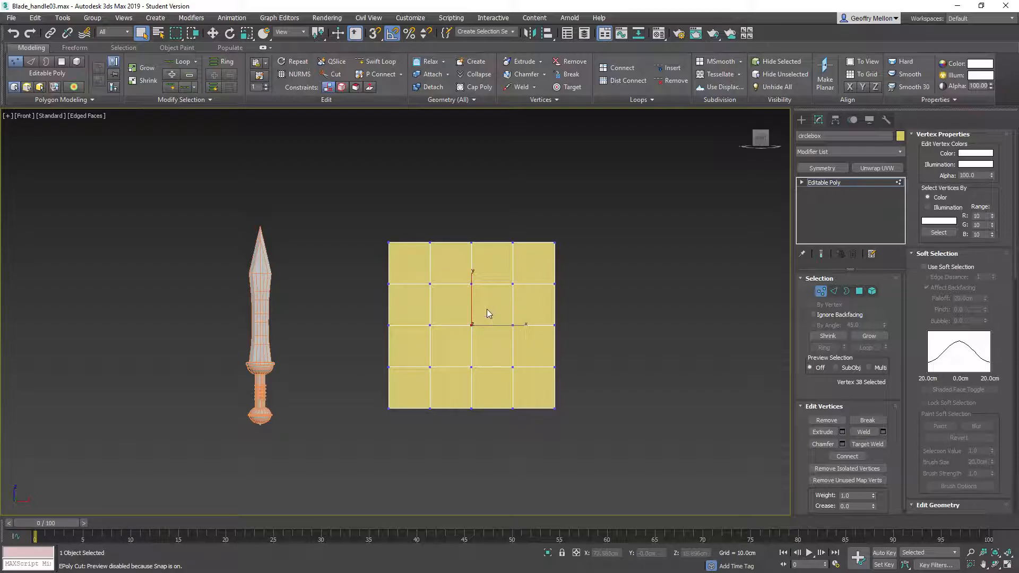
middle_drag(488, 313, 503, 308)
click(860, 292)
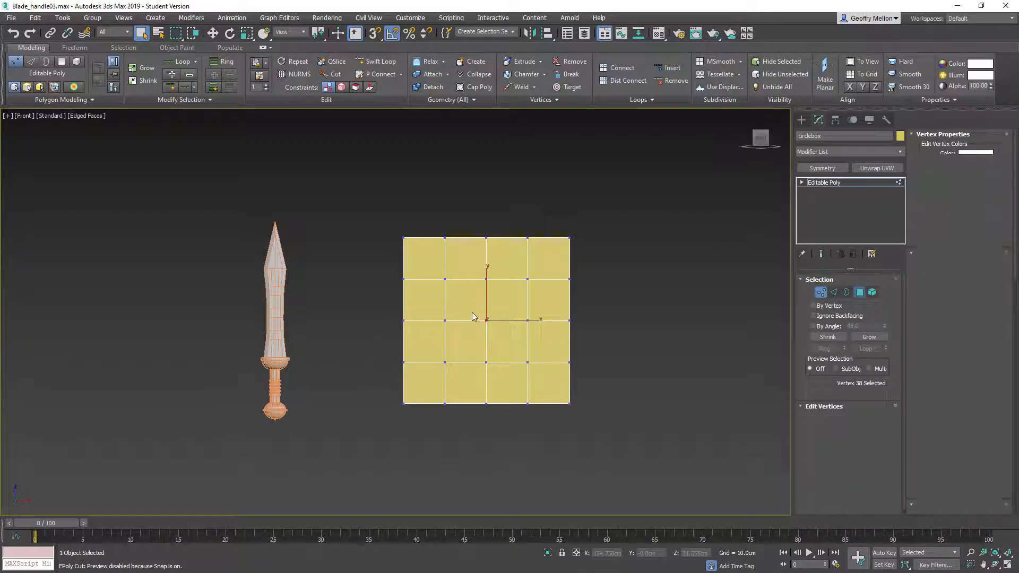
click(462, 304)
ctrl+click(509, 304)
ctrl+click(502, 337)
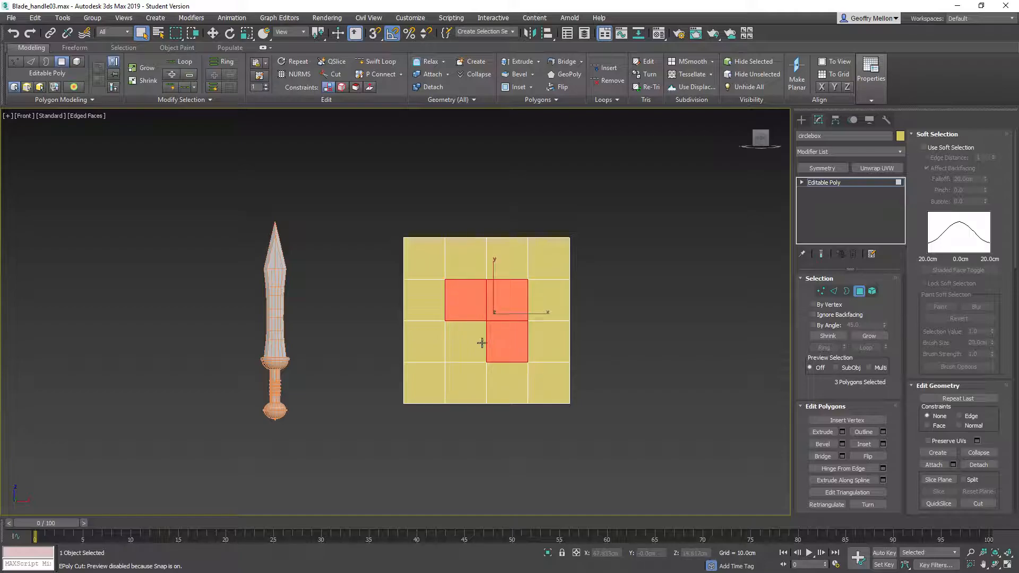
ctrl+click(482, 343)
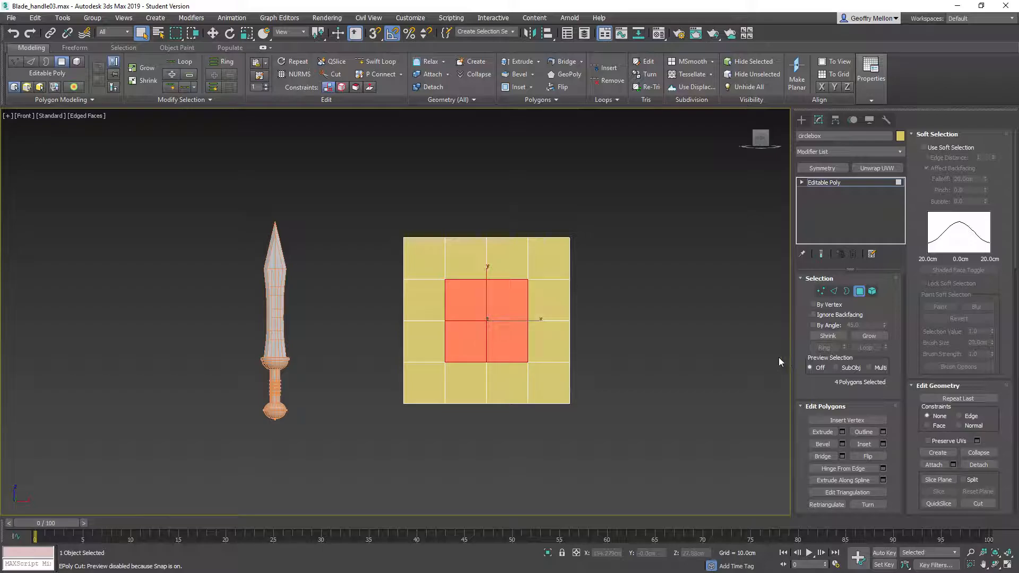
key(Delete)
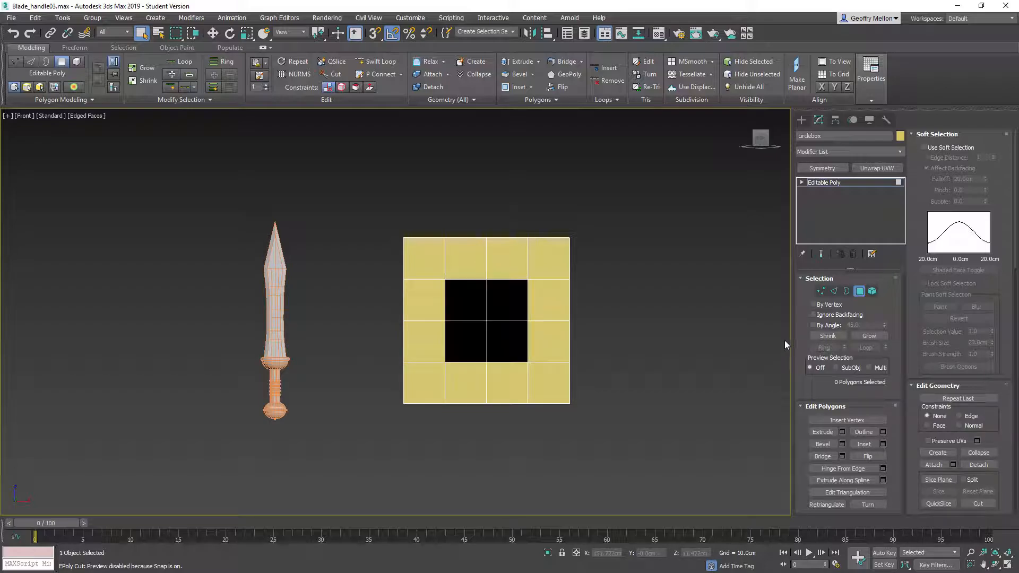
Select the border of the square front opening and apply a Spherify modifier to round it.
click(846, 292)
click(518, 361)
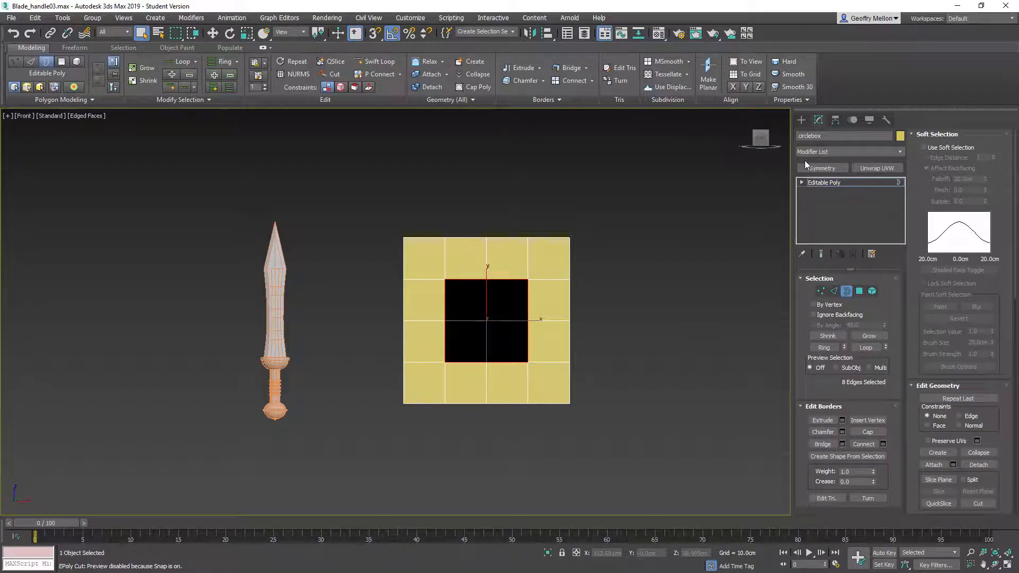
click(873, 152)
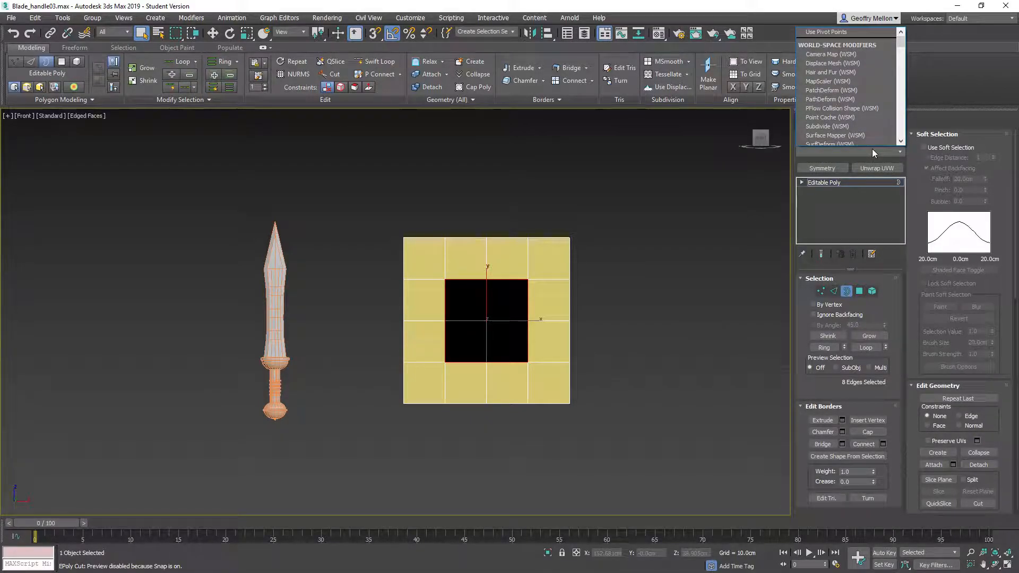
click(872, 152)
click(873, 153)
scroll(825, 400, down, 10)
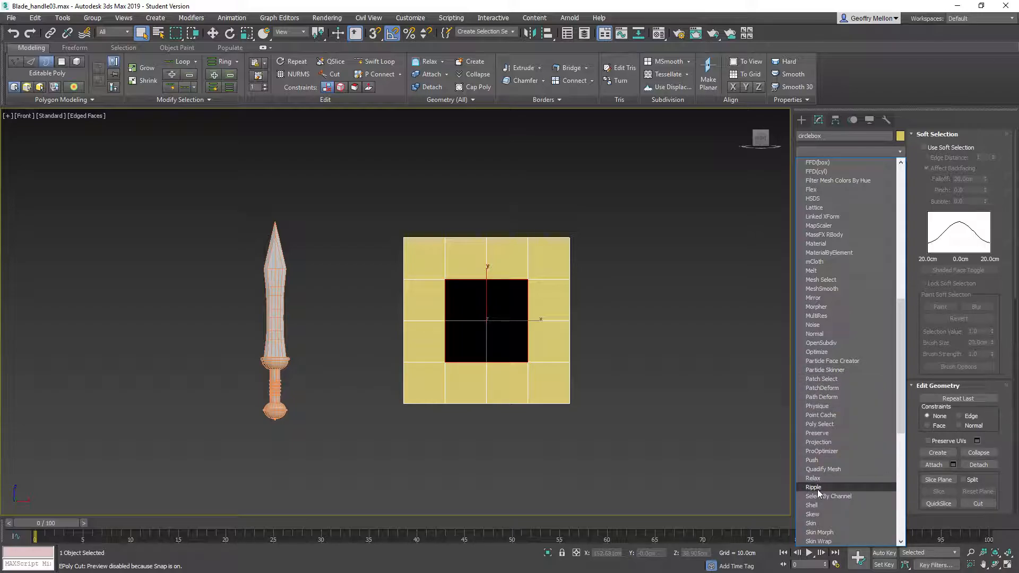
scroll(823, 488, down, 4)
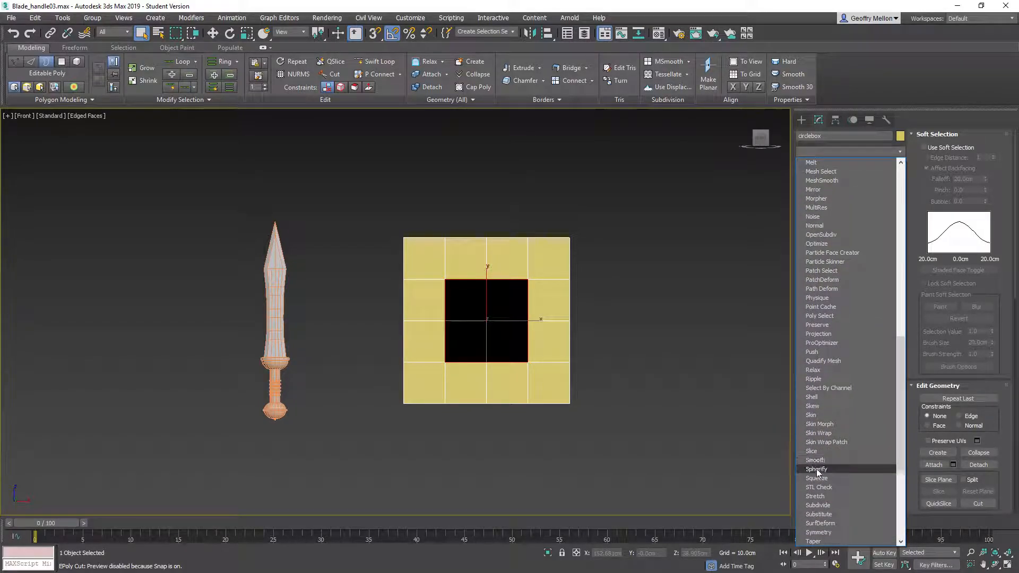
click(816, 467)
Convert the spherified box back to an editable poly.
alt+middle_drag(634, 332, 486, 333)
right_click(673, 286)
mouse_move(753, 395)
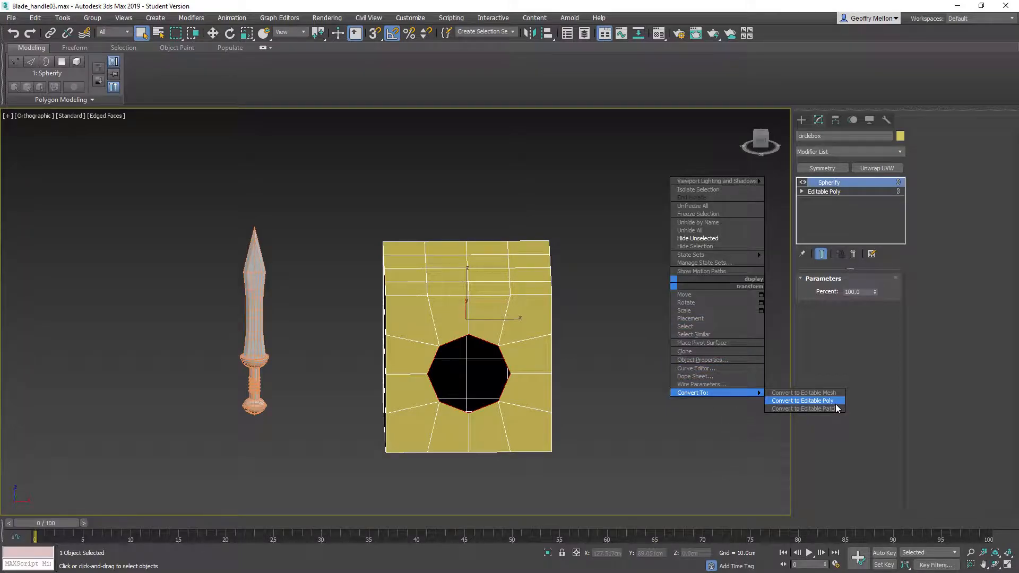
click(785, 399)
Chamfer the centre vertex of the box's intact side face by about 8.2 cm into a diamond.
alt+middle_drag(573, 364, 409, 335)
alt+middle_drag(528, 336, 496, 341)
key(1)
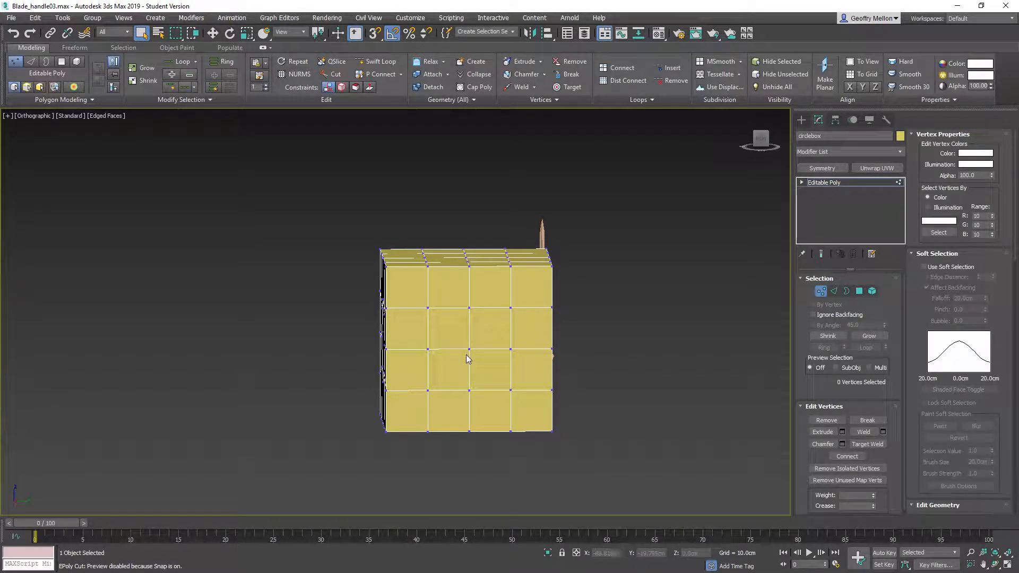
click(468, 351)
right_click(639, 333)
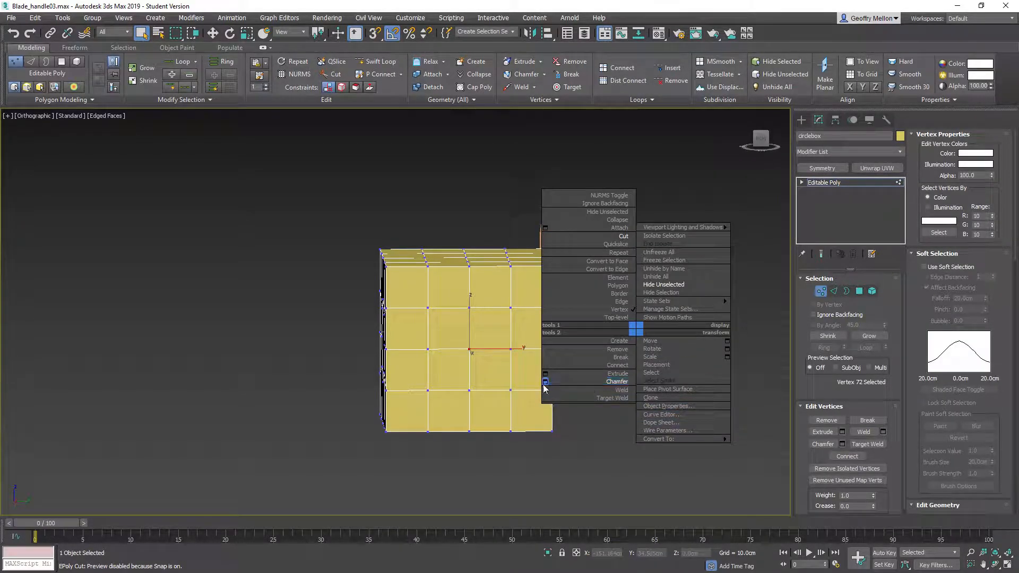
click(584, 386)
mouse_move(540, 363)
alt+middle_down()
mouse_move(525, 346)
mouse_move(536, 355)
alt+middle_up()
scroll(377, 304, up, 2)
scroll(485, 328, down, 1)
middle_drag(485, 327, 376, 300)
drag(402, 281, 401, 267)
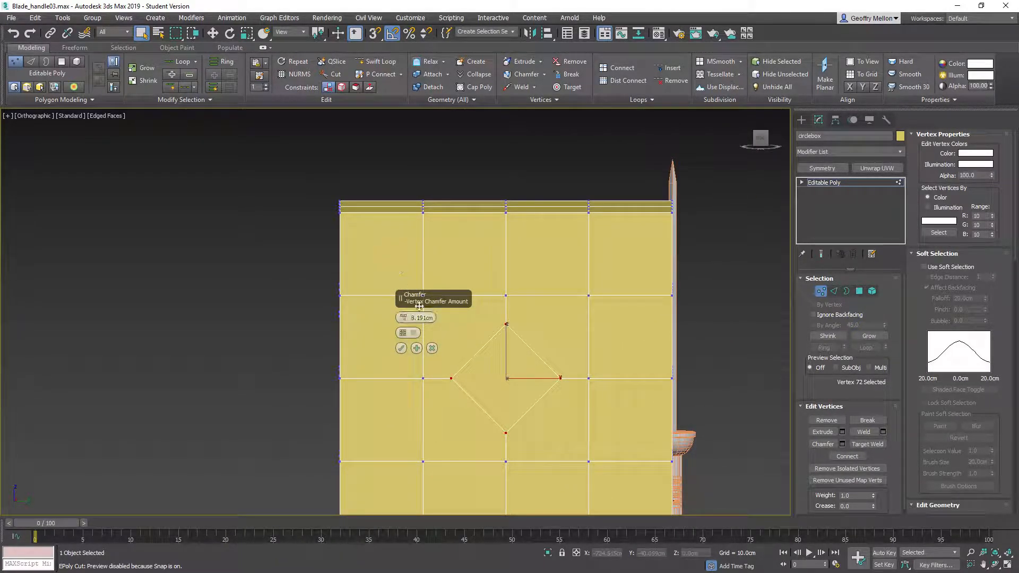
click(400, 348)
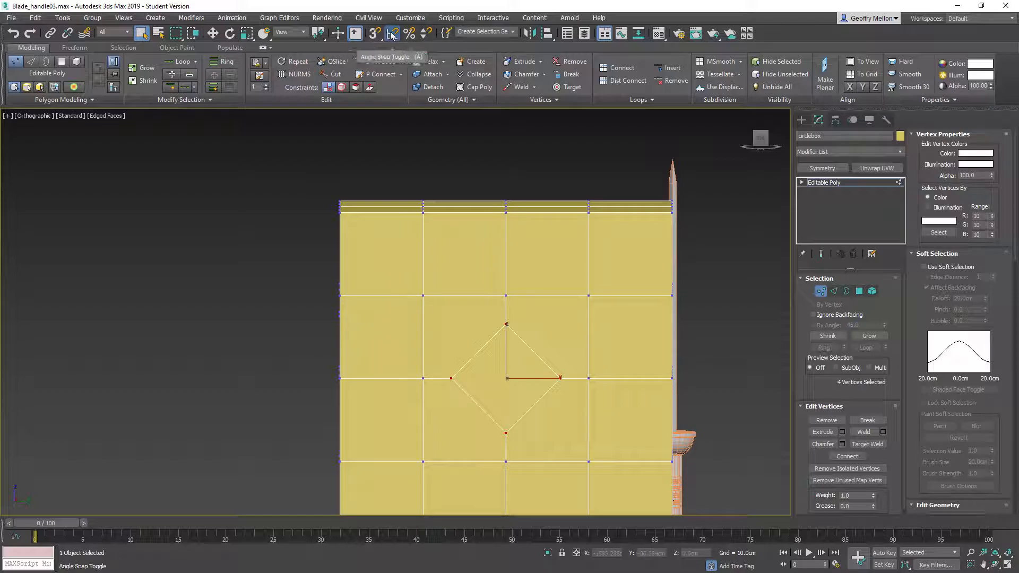
With midpoint snapping enabled, cut edges joining the midpoints of the diamond's two upper edges to the nearest diagonal grid vertices.
right_click(374, 33)
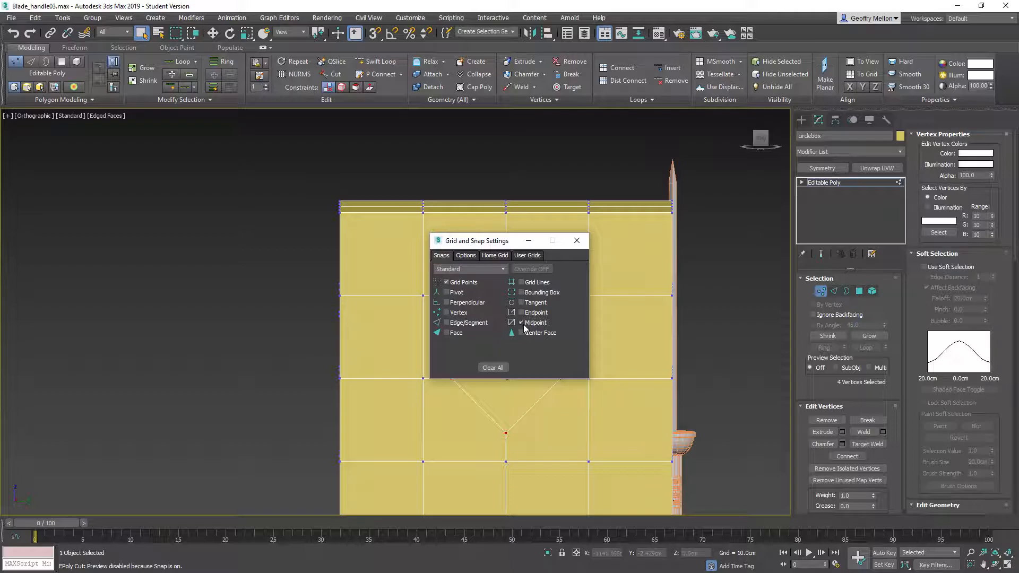
click(576, 240)
middle_drag(476, 300, 465, 267)
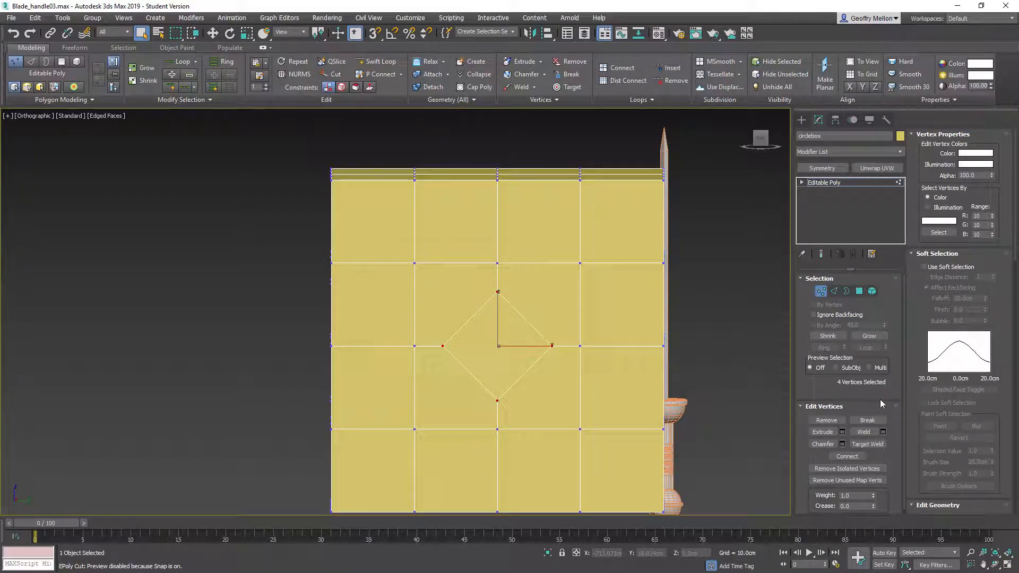
middle_drag(424, 330, 383, 278)
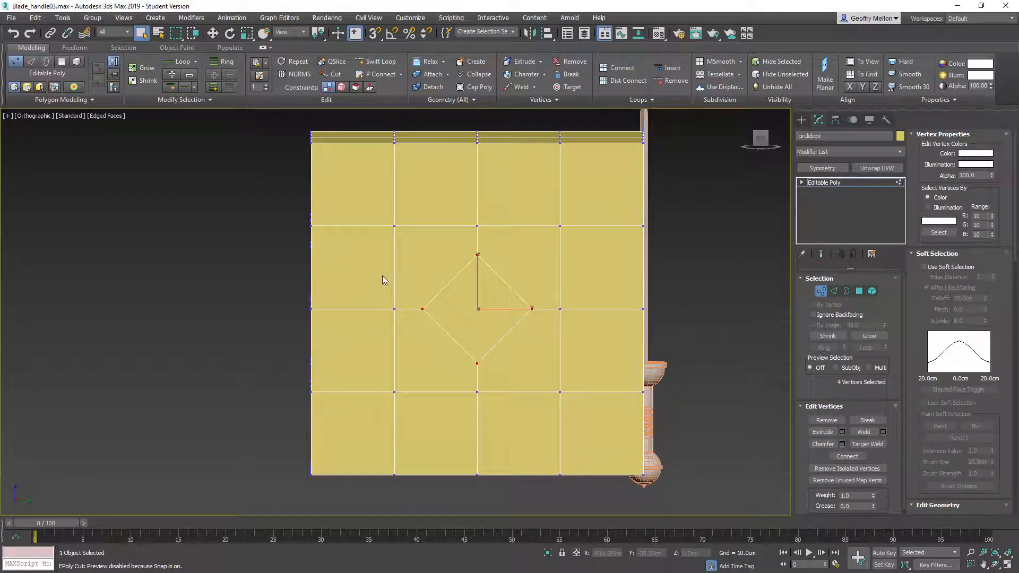
right_click(485, 247)
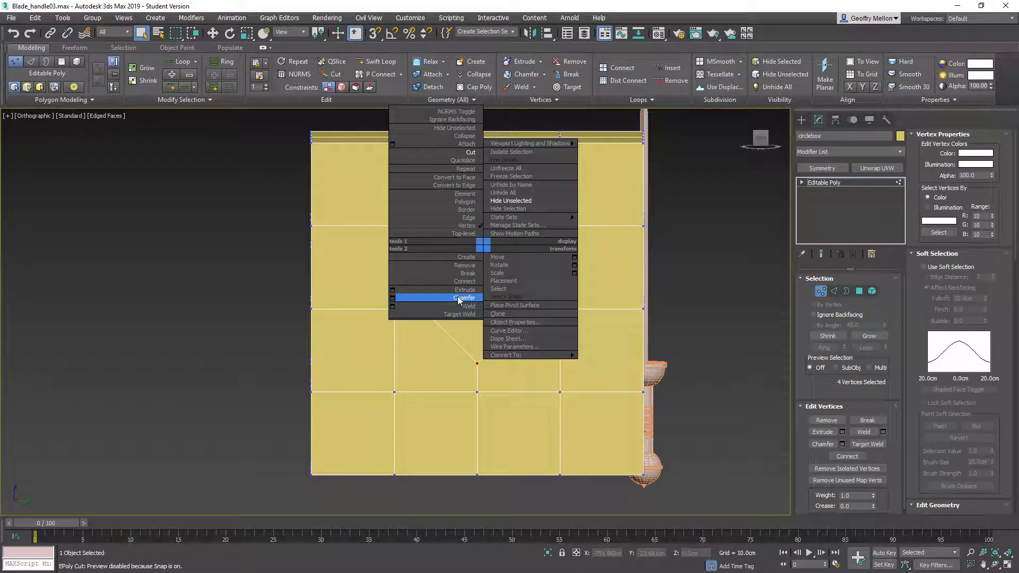
click(469, 152)
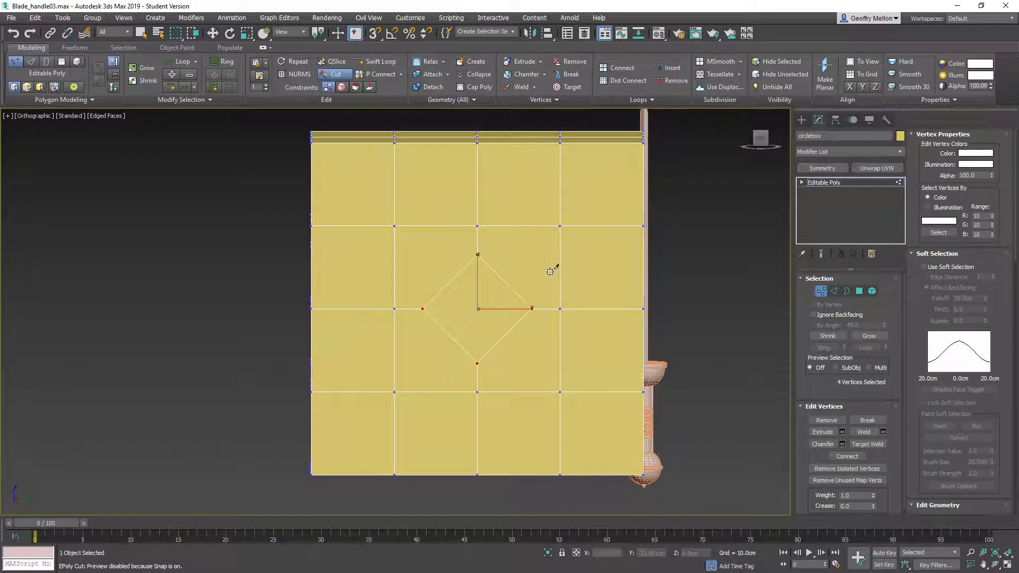
key(s)
click(507, 279)
click(395, 225)
click(447, 282)
right_click(447, 281)
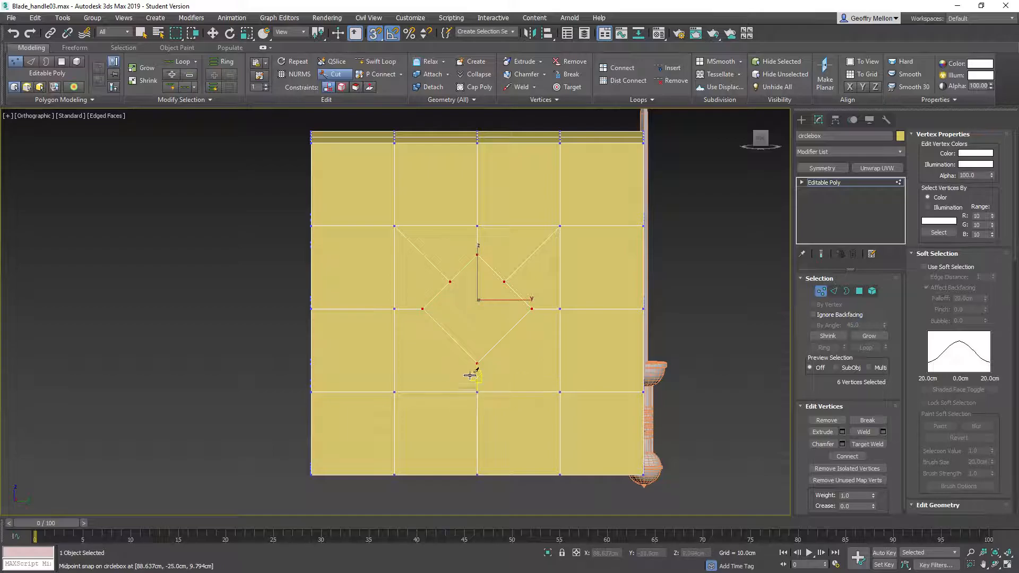
Cut edges from the two lower diagonal grid vertices to the midpoints of the diamond's lower edges.
click(393, 392)
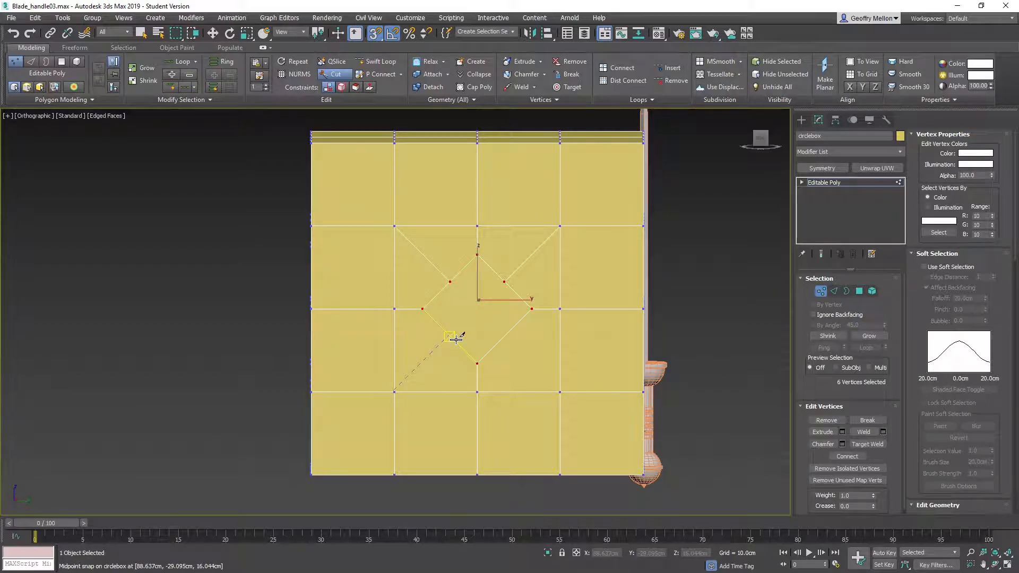
click(454, 335)
right_click(454, 335)
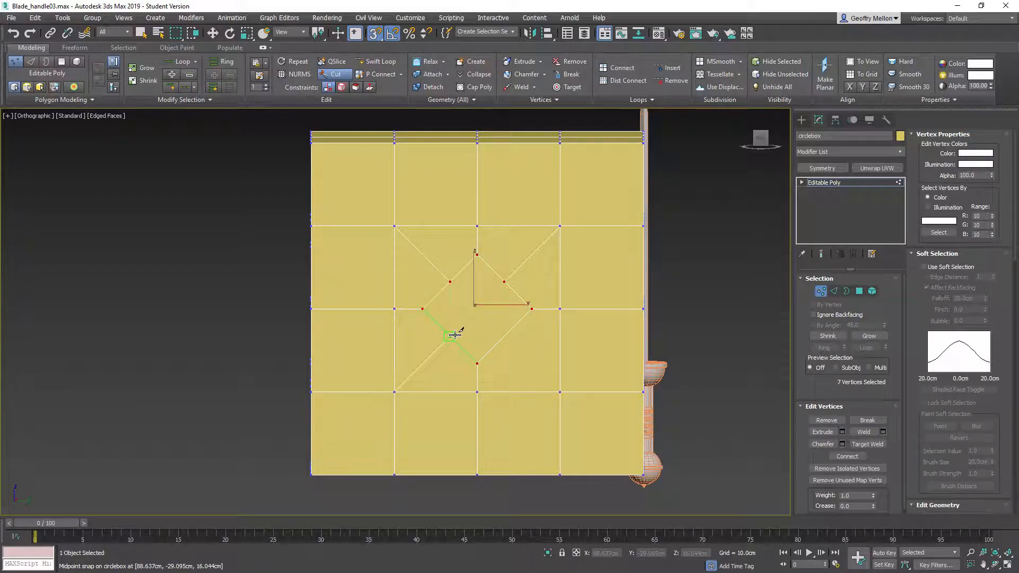
click(559, 391)
click(504, 335)
right_click(504, 336)
scroll(593, 242, down, 3)
middle_drag(593, 242, 592, 257)
right_click(612, 294)
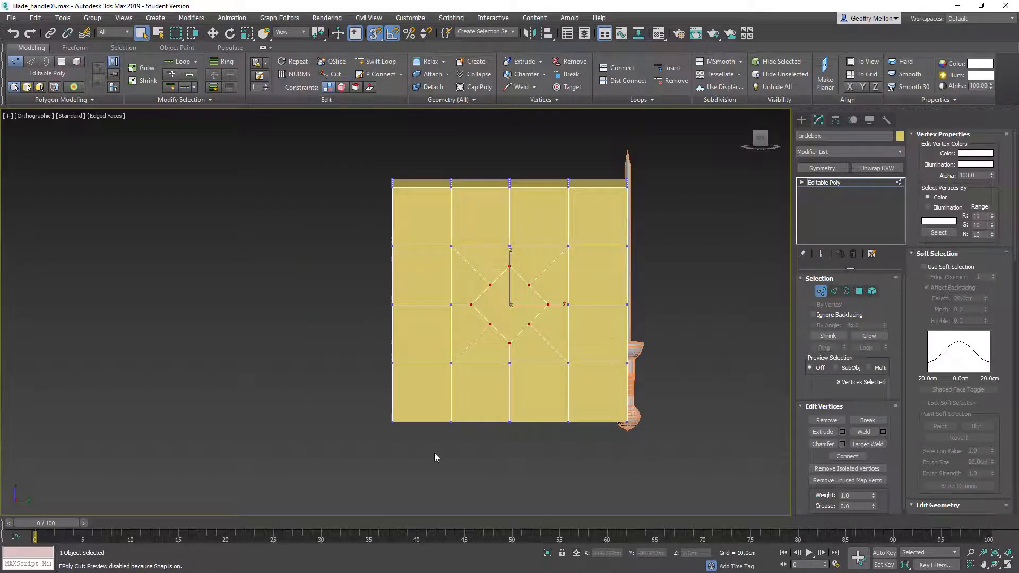
Delete the central diamond polygon on the side face.
key(2)
key(4)
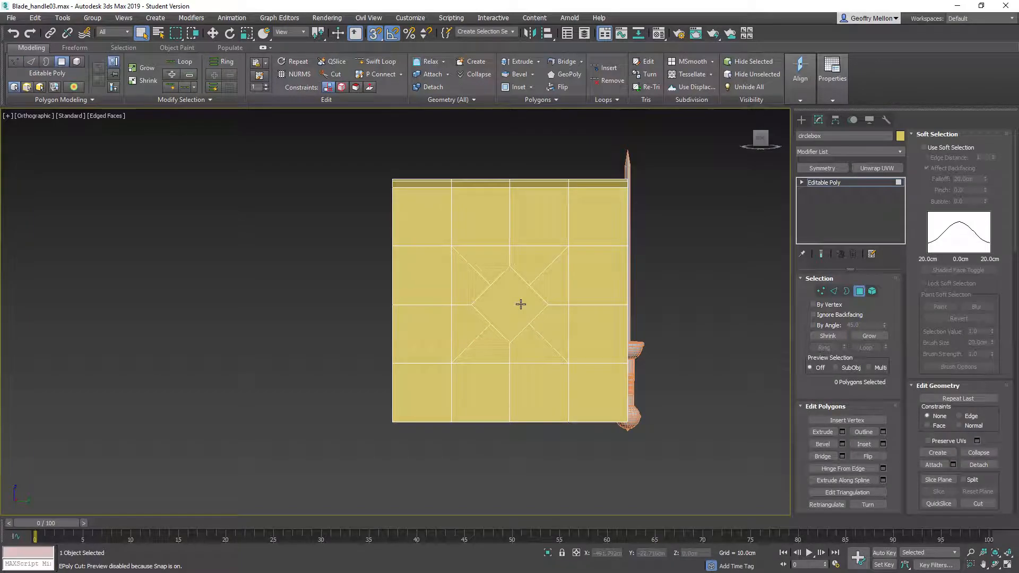
click(519, 303)
key(Delete)
middle_drag(616, 288, 560, 294)
middle_drag(524, 229, 555, 197)
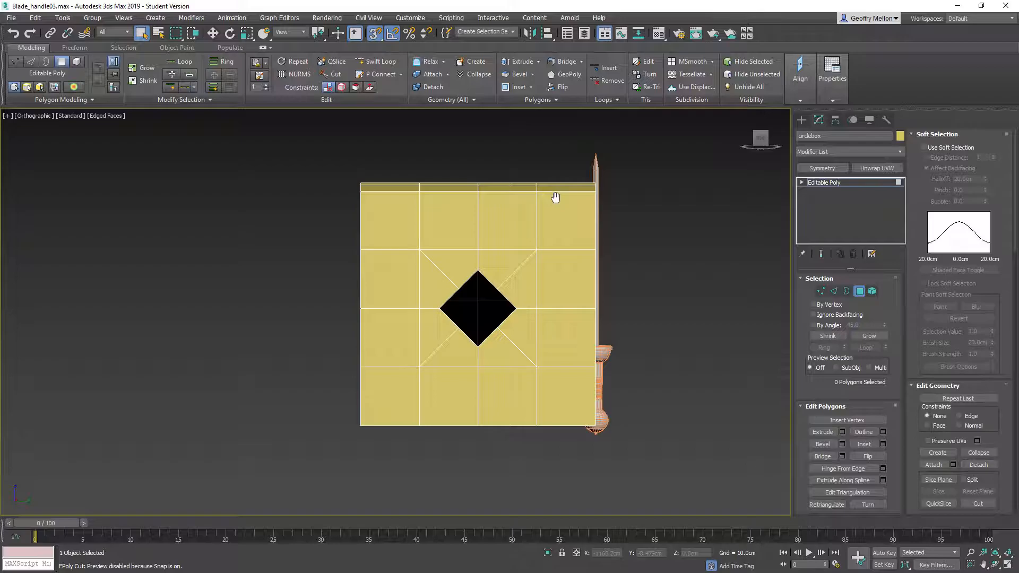
Try a Spherify modifier on the box without a border selected and remove it from the stack.
click(849, 152)
scroll(838, 435, down, 10)
scroll(845, 476, down, 4)
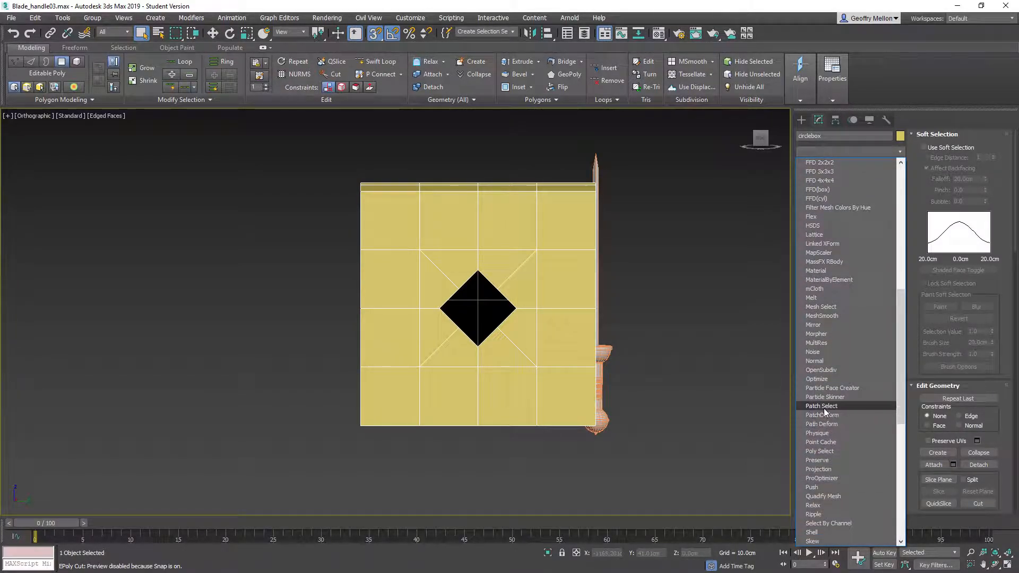
scroll(846, 488, down, 7)
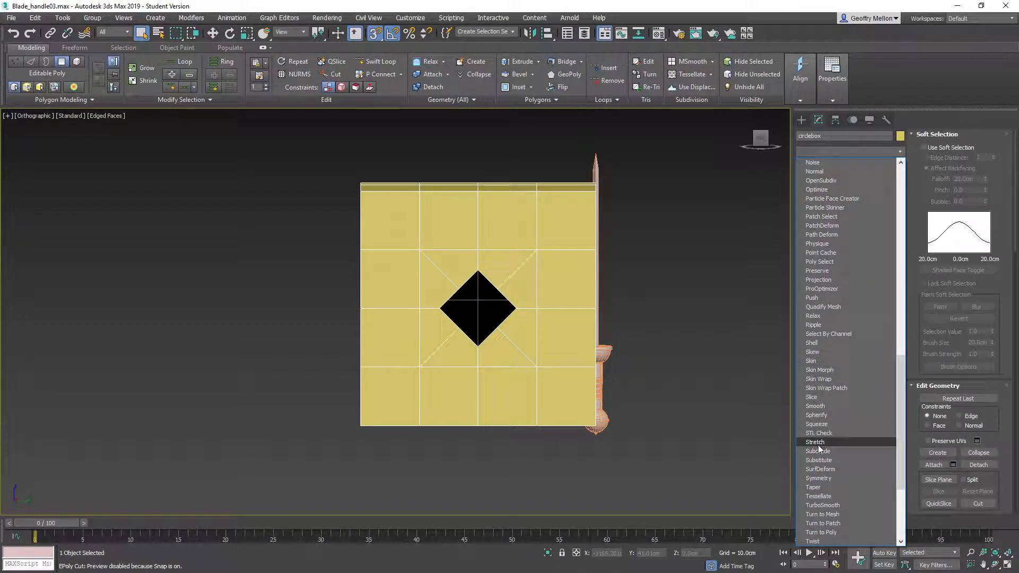
click(817, 414)
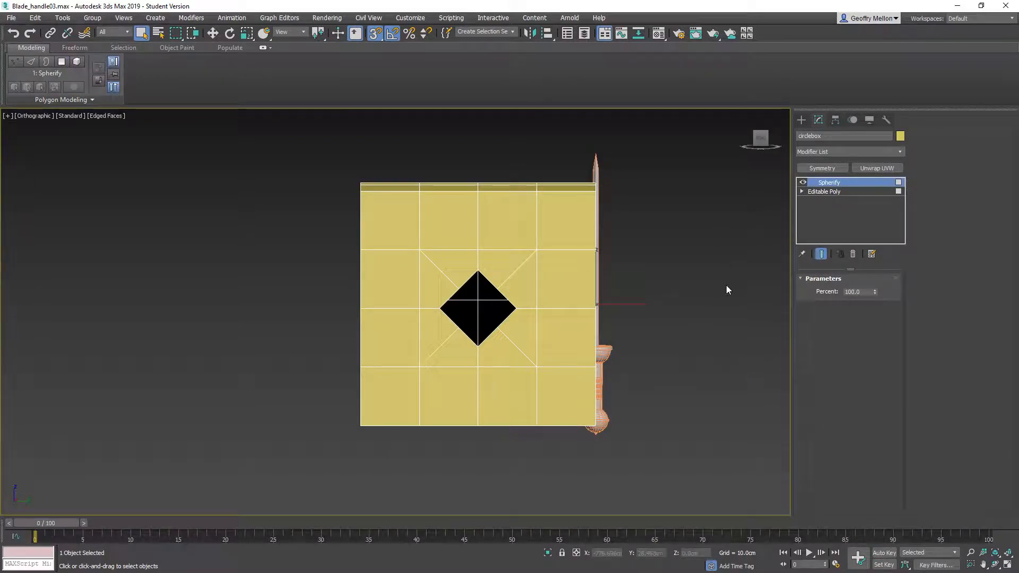
alt+middle_drag(661, 265, 657, 267)
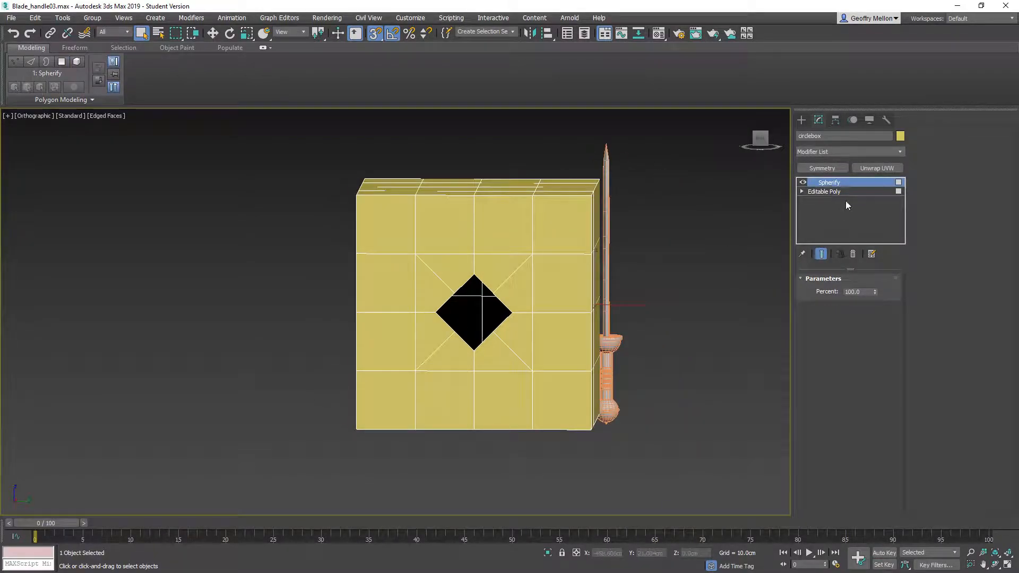
click(853, 254)
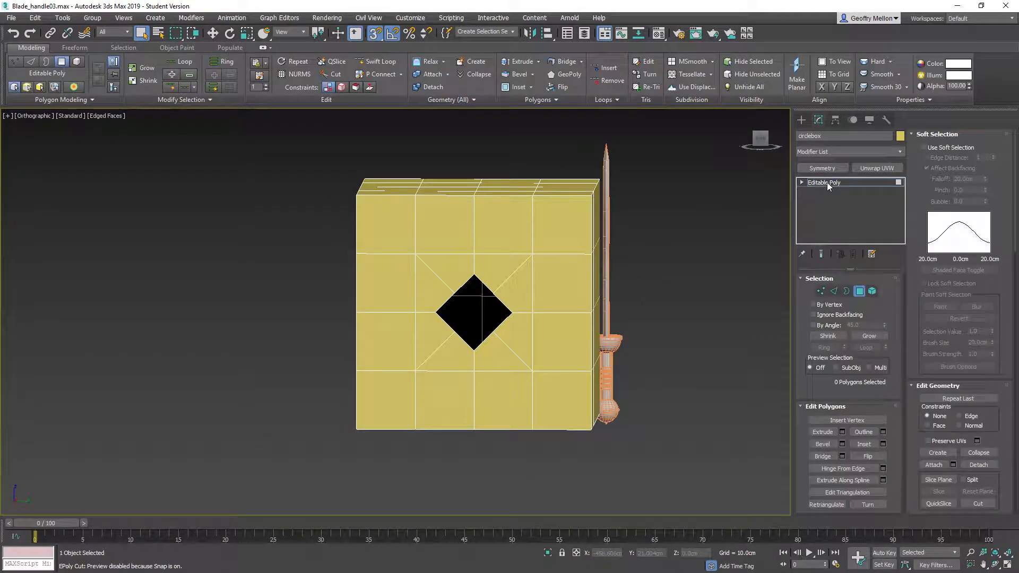
Select the border of the diamond-shaped hole on the side face.
click(847, 291)
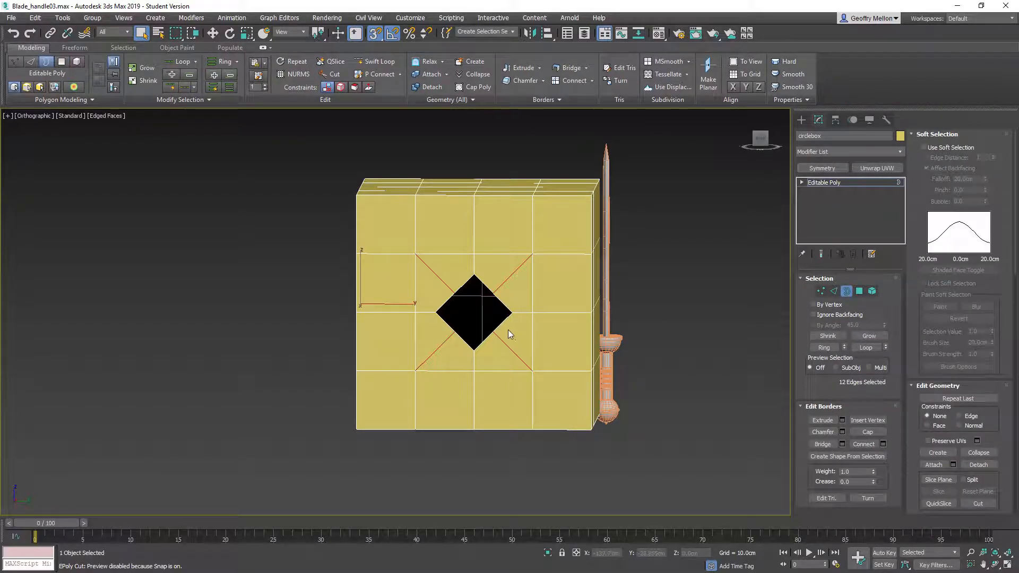
click(495, 325)
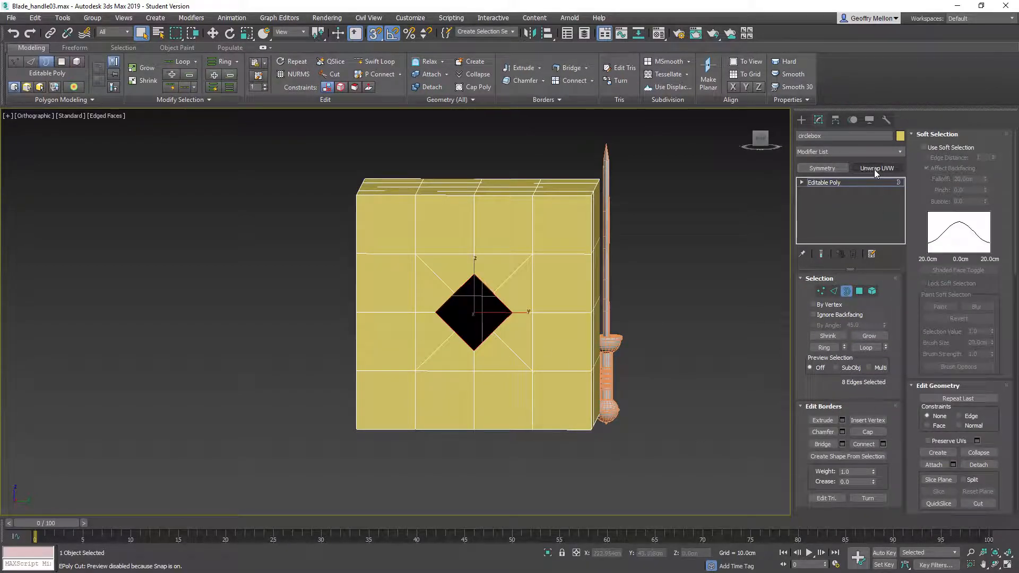
Try the Spherify modifier on the selected diamond border, inspect the box and undo the modifier.
click(875, 152)
scroll(872, 382, down, 5)
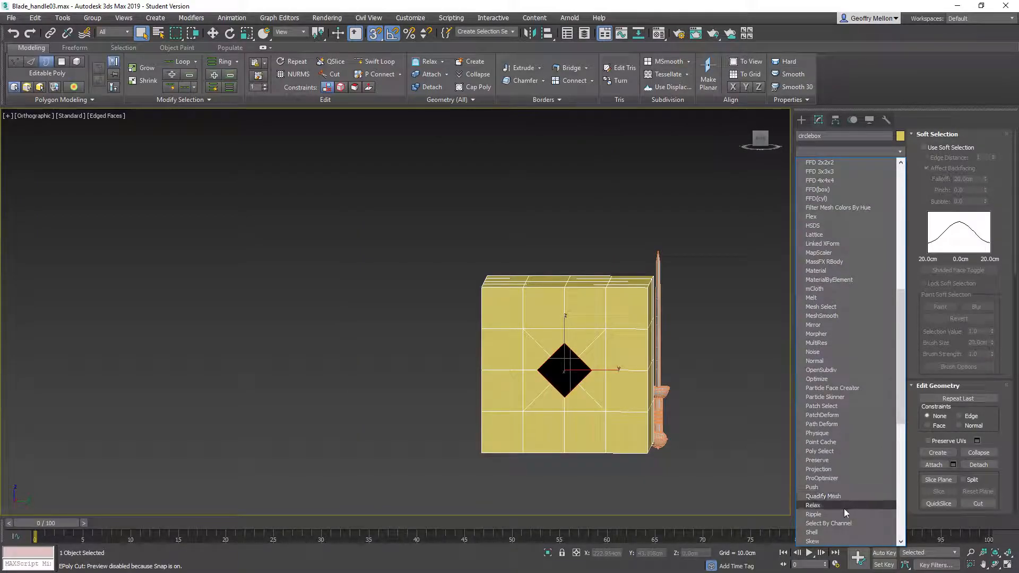
scroll(848, 447, down, 6)
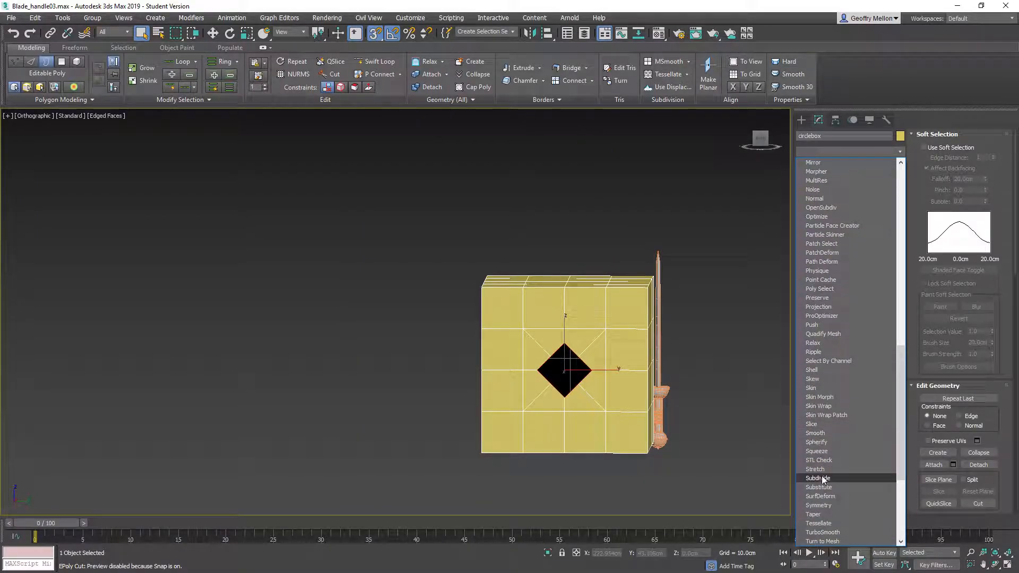
click(817, 442)
middle_drag(524, 312, 439, 301)
alt+middle_drag(440, 301, 528, 325)
key(ctrl+z)
mouse_move(527, 325)
alt+middle_down()
mouse_move(512, 313)
mouse_move(530, 322)
alt+middle_up()
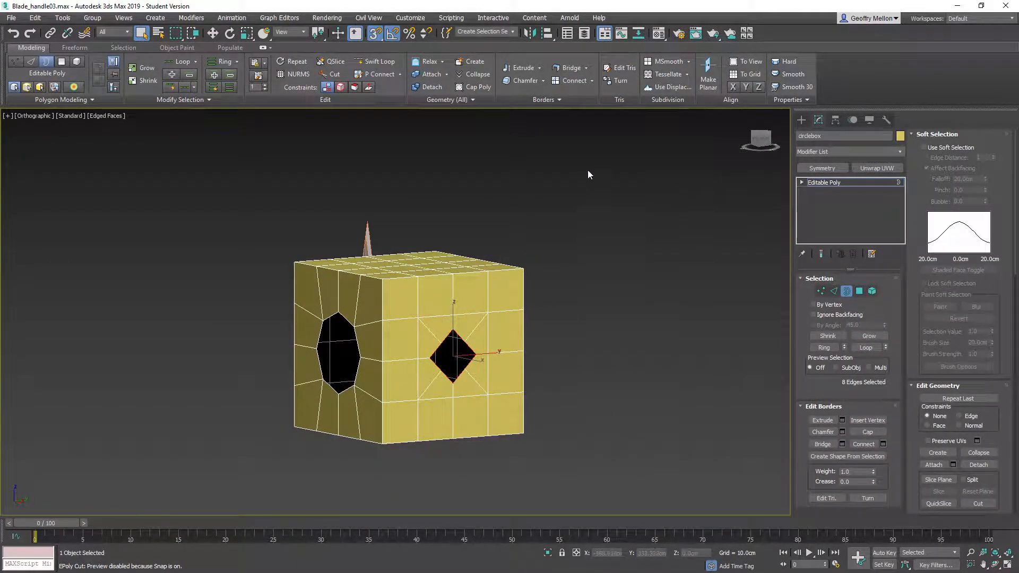
Reshape the diamond hole's edge loop into a circle with the Circle function of Loop Tools.
click(833, 291)
middle_drag(420, 275, 413, 255)
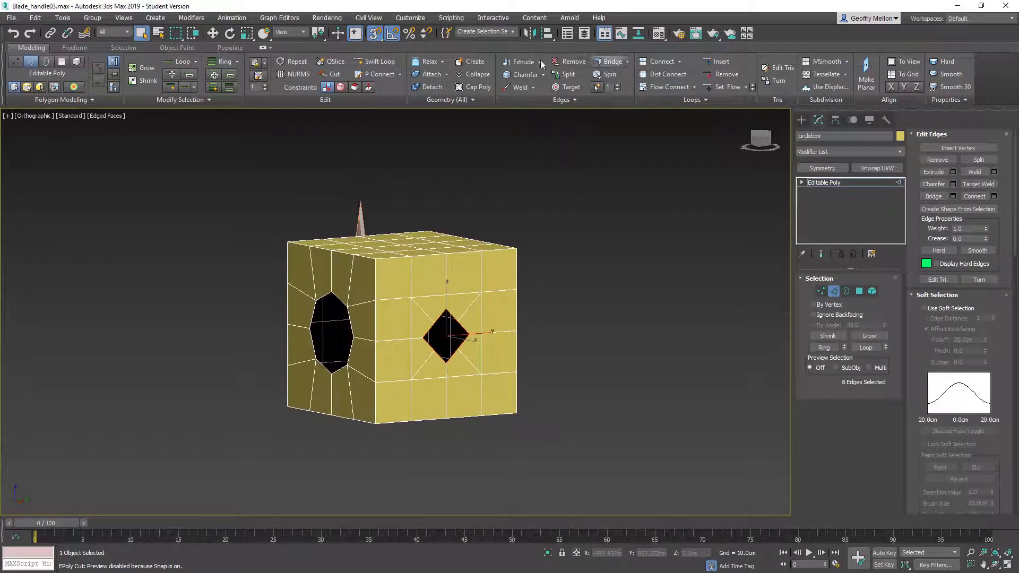
click(712, 99)
click(718, 122)
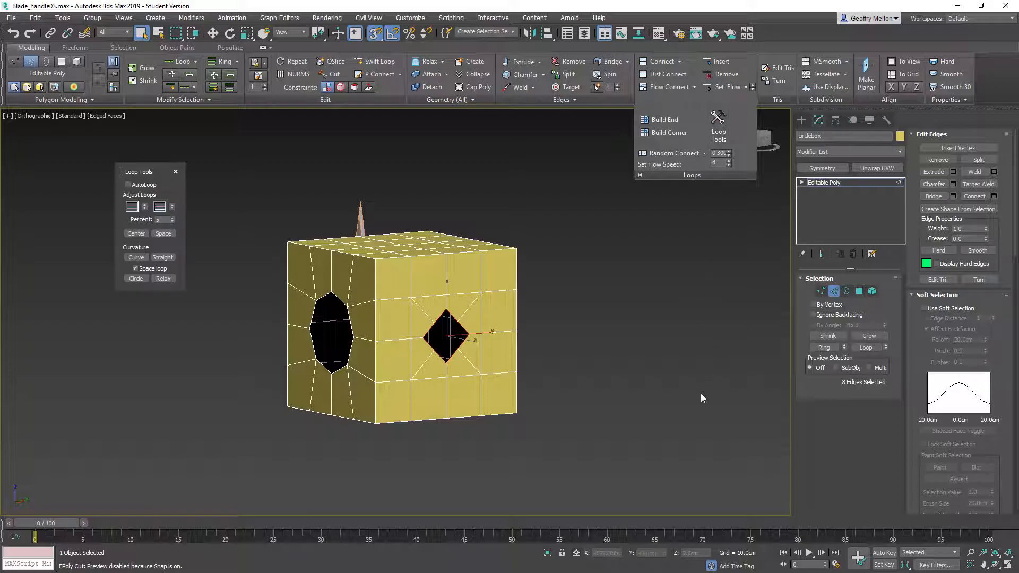
click(137, 279)
mouse_move(422, 339)
alt+middle_down()
mouse_move(415, 344)
mouse_move(489, 335)
mouse_move(428, 336)
alt+middle_up()
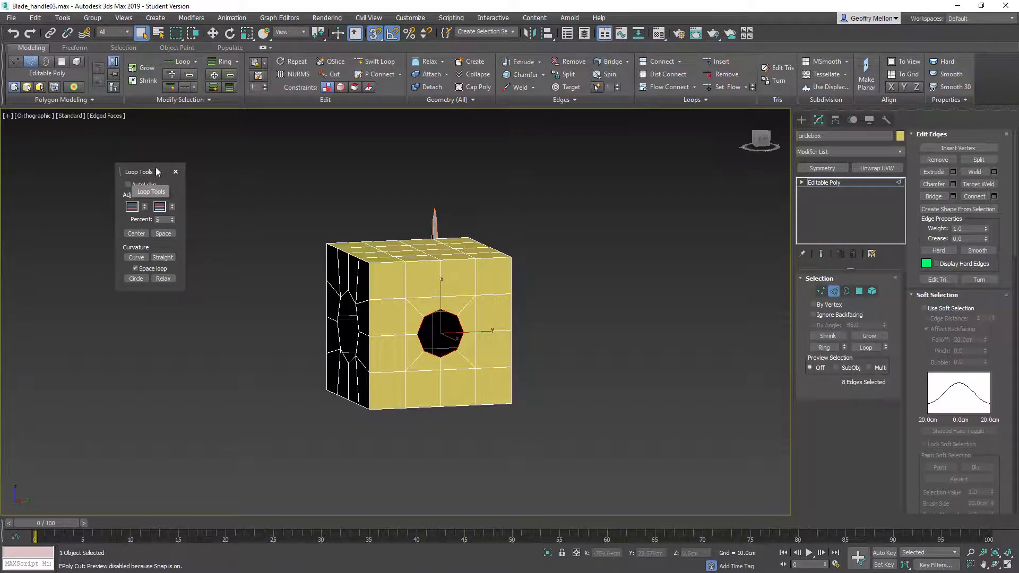
middle_drag(571, 275, 592, 264)
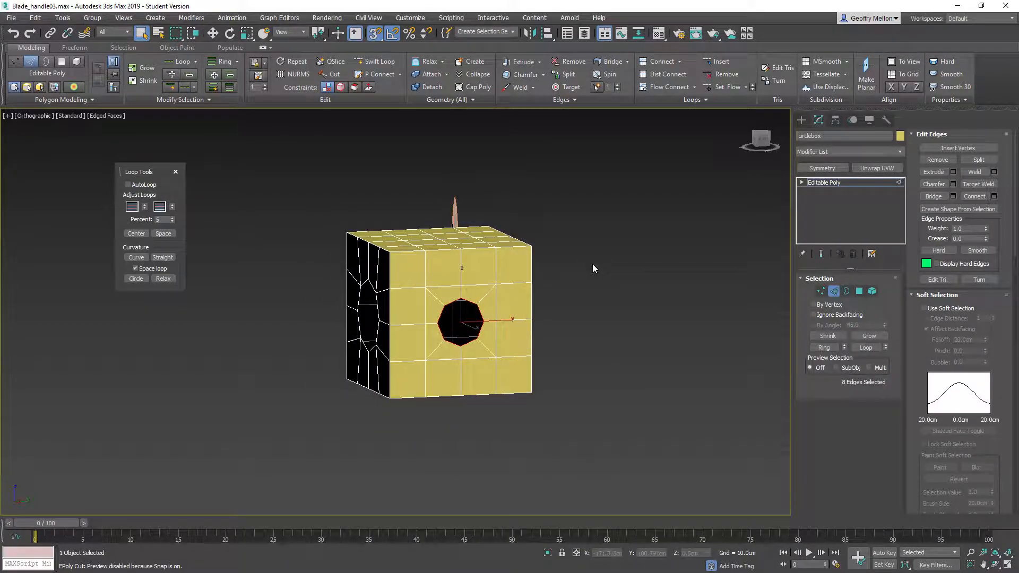
Select the borders of both round holes on the adjacent side faces and cap them.
click(859, 291)
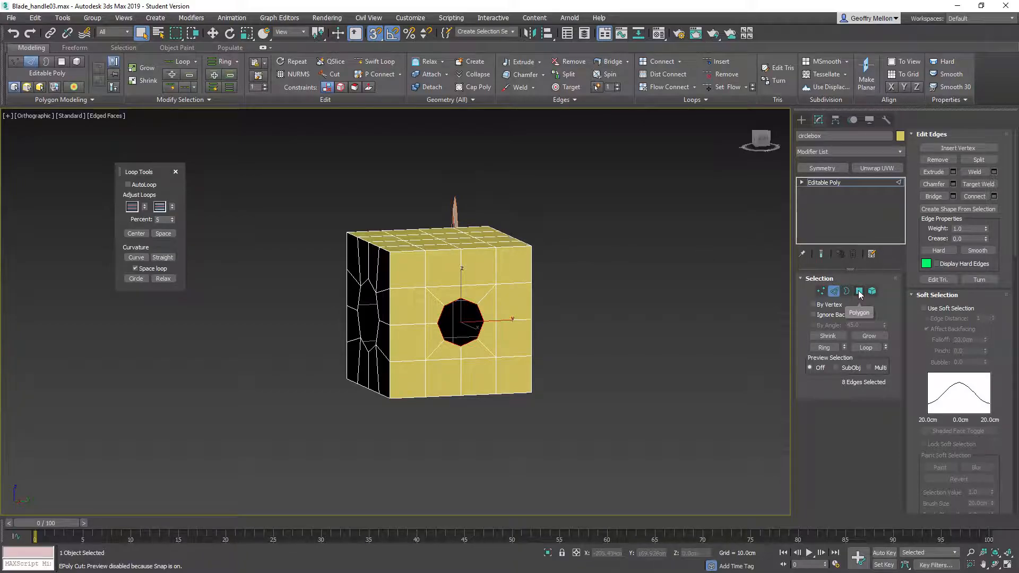
click(846, 291)
click(462, 345)
ctrl+click(377, 334)
right_click(690, 291)
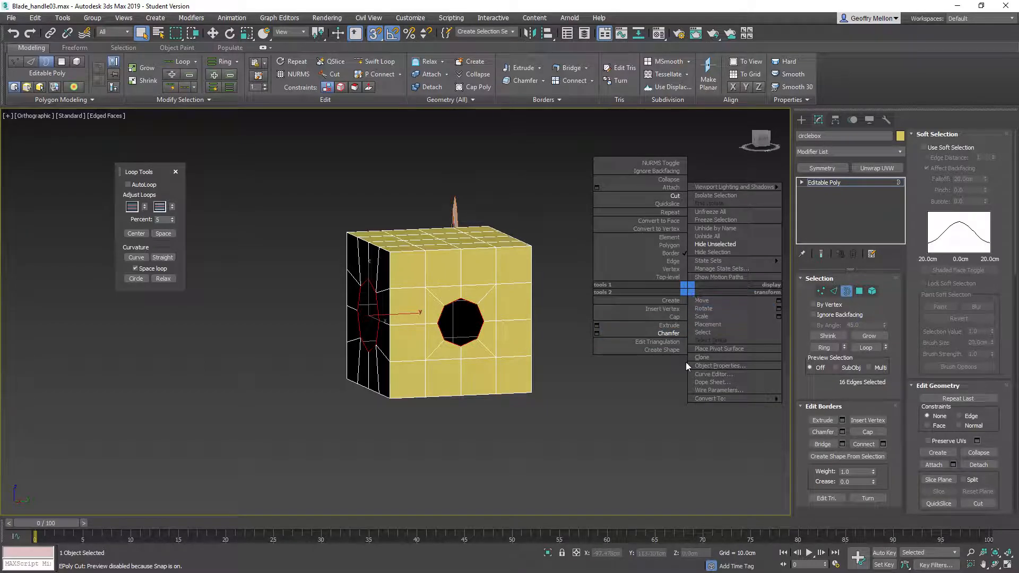
click(631, 325)
alt+middle_drag(673, 318, 491, 305)
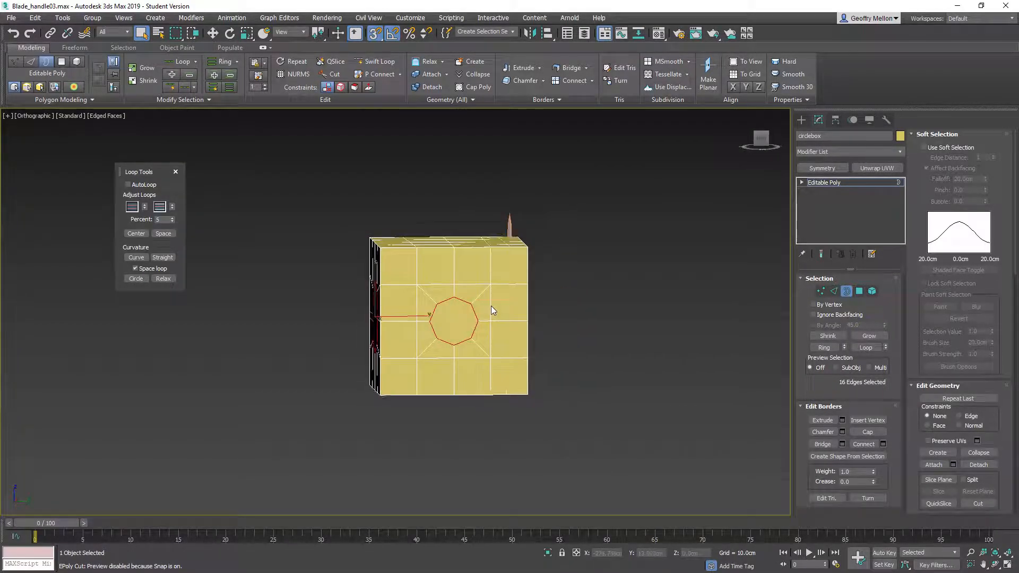
scroll(492, 306, up, 3)
middle_drag(416, 313, 464, 323)
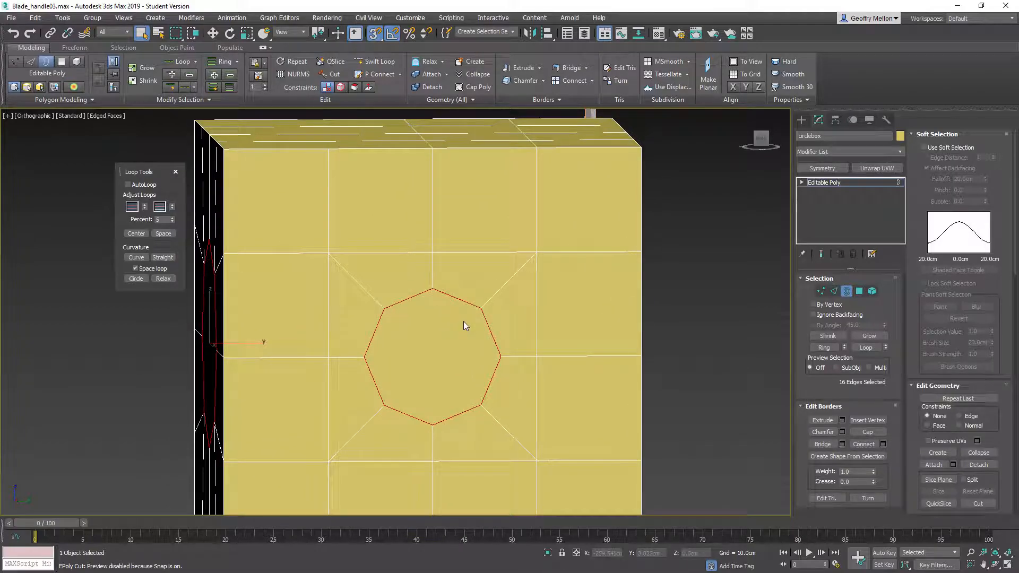
right_click(463, 321)
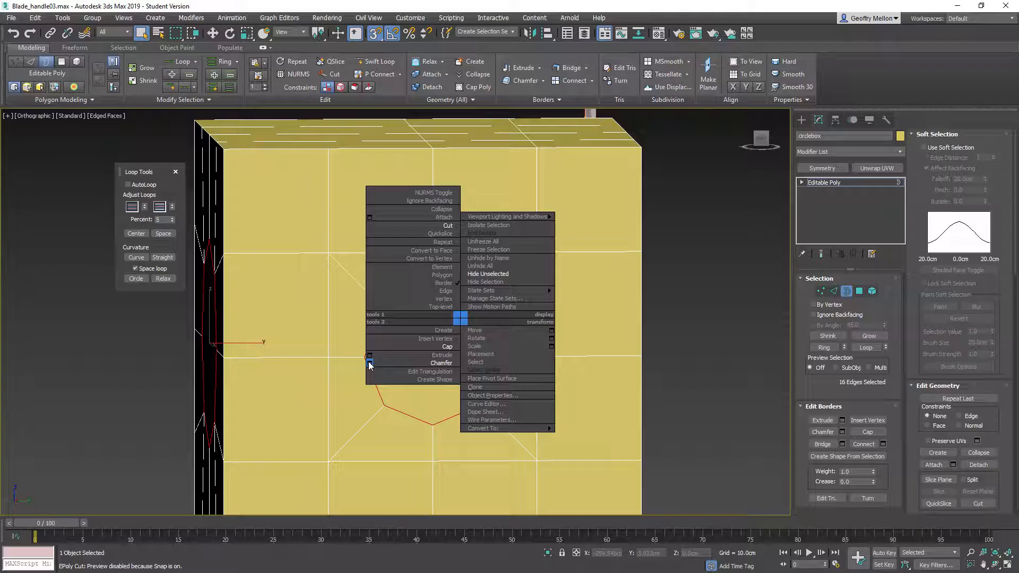
click(644, 322)
Select only the two octagonal cap polygons on the adjacent side faces.
click(859, 291)
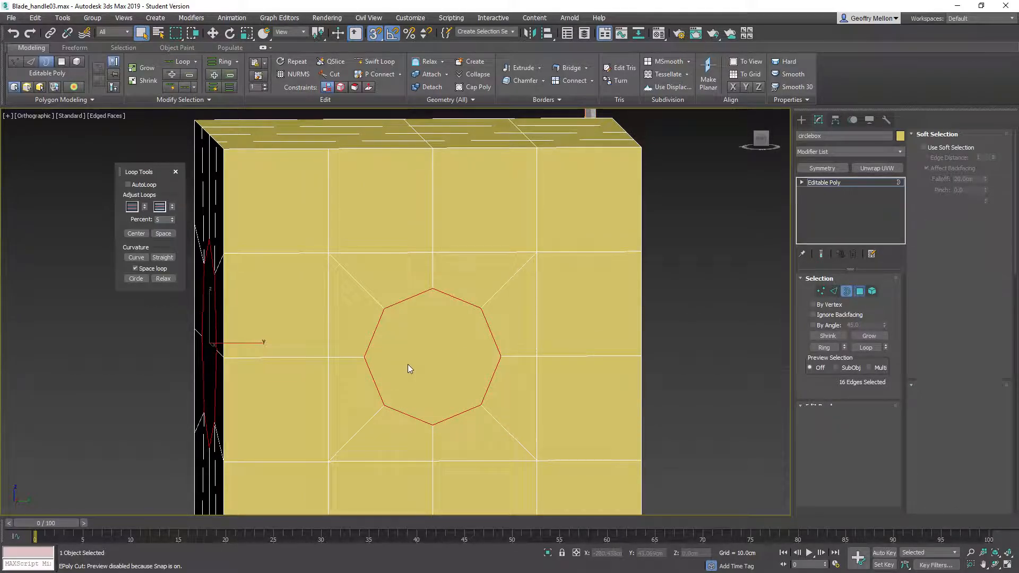
click(435, 363)
alt+middle_drag(393, 343, 228, 371)
ctrl+click(249, 366)
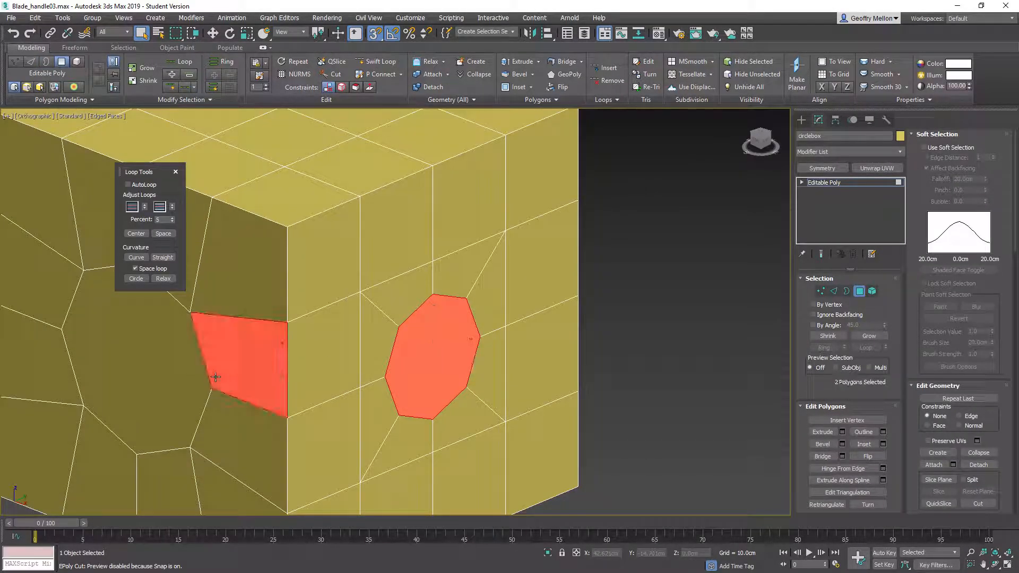
ctrl+click(190, 377)
alt+click(244, 369)
right_click(564, 333)
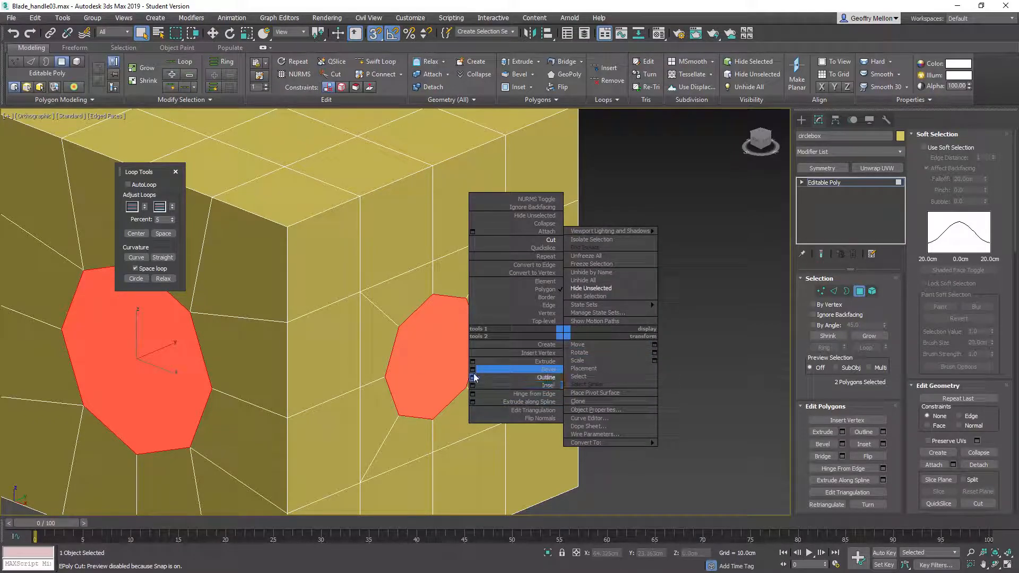
click(472, 369)
middle_drag(468, 361, 498, 275)
scroll(572, 302, down, 5)
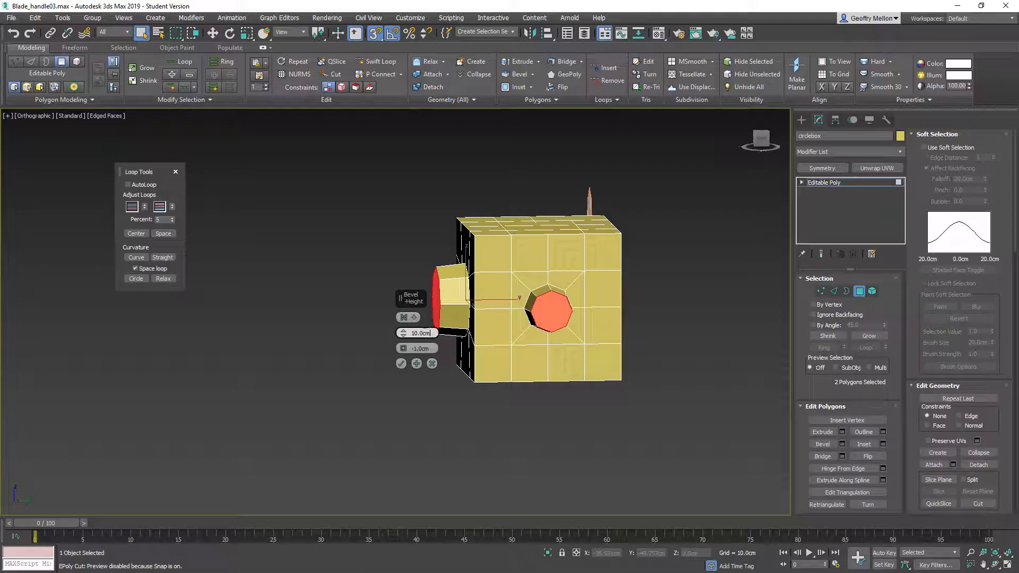
scroll(410, 289, up, 3)
click(432, 364)
alt+middle_drag(432, 364, 470, 348)
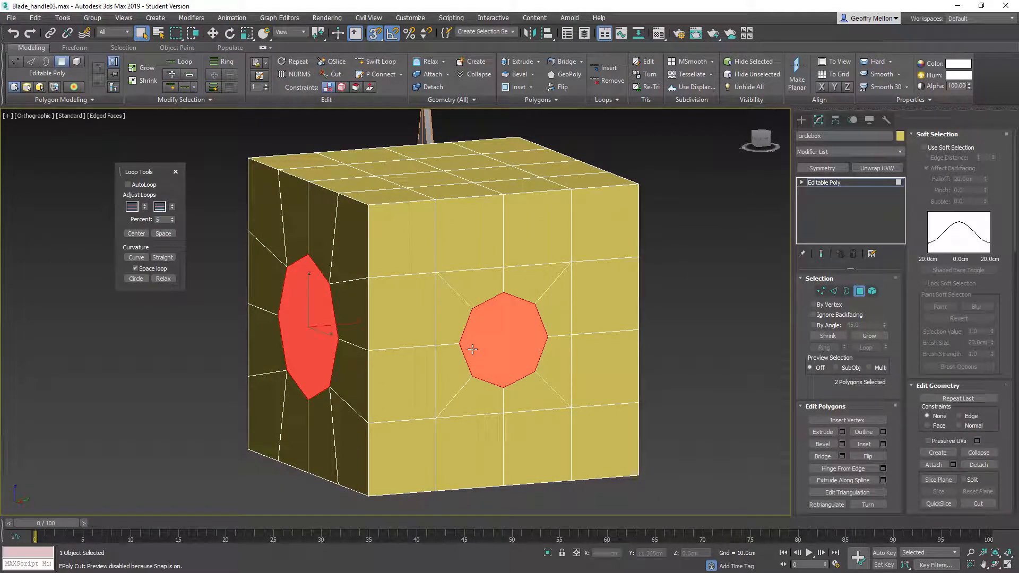
Bevel the two octagonal polygons with height 0 cm and outline -1 cm, and apply it while continuing the Bevel.
right_click(500, 341)
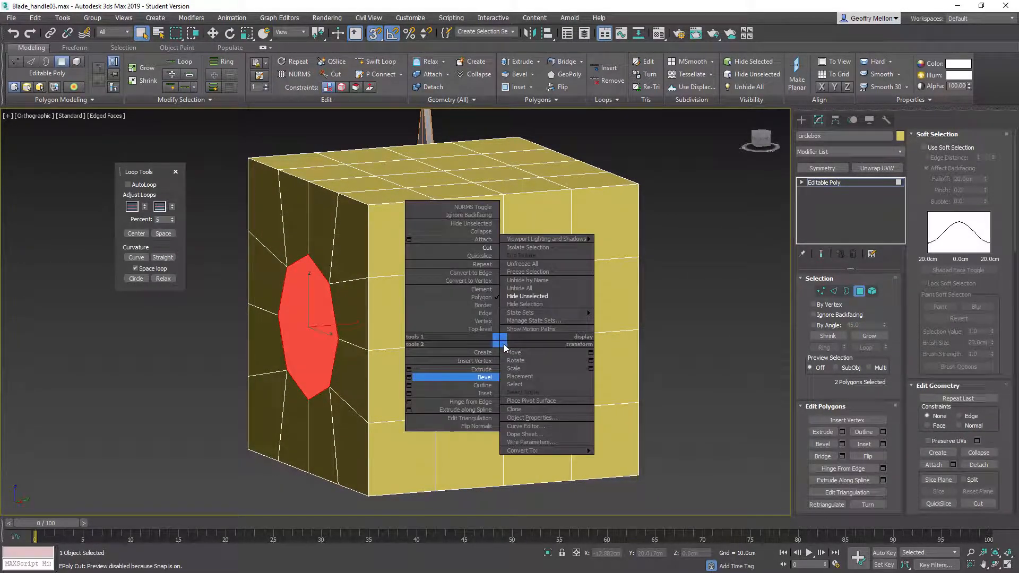
click(409, 378)
drag(431, 333, 335, 320)
text(0)
key(Return)
alt+middle_drag(491, 293, 418, 292)
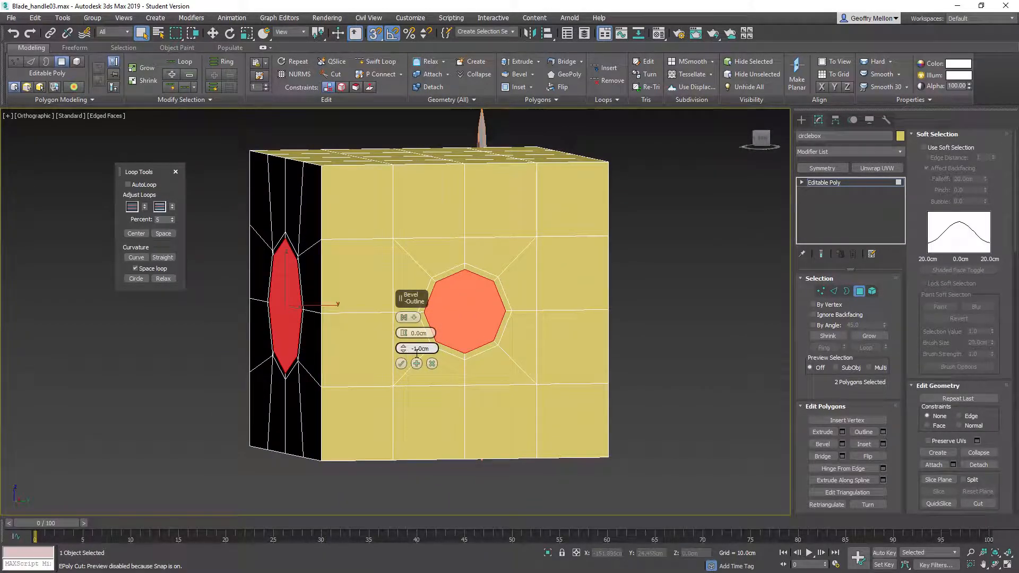
click(417, 363)
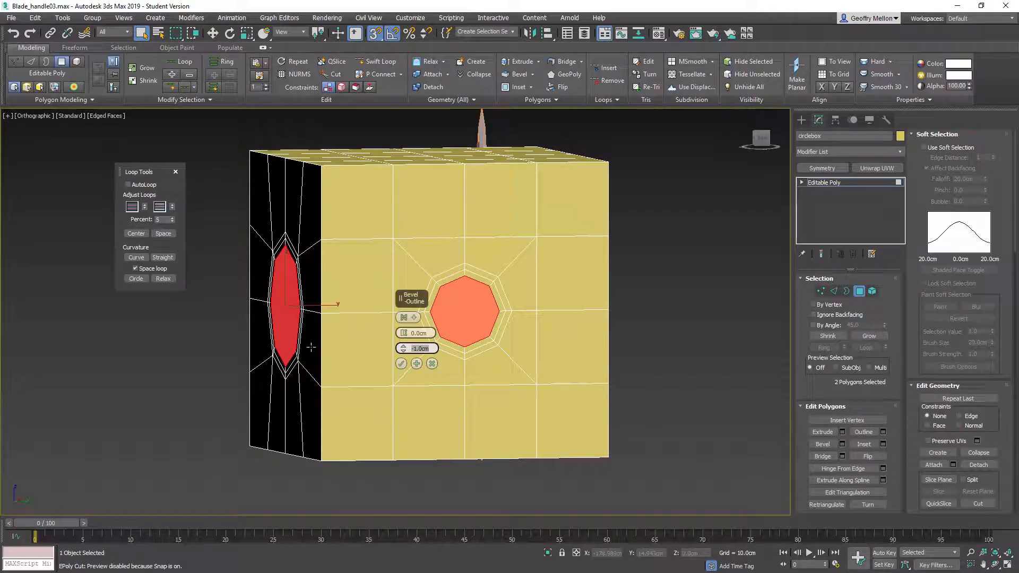
Recess the two octagonal polygons with a bevel of height -2.96 cm and outline 0 cm, and end the Bevel.
text(0)
key(Return)
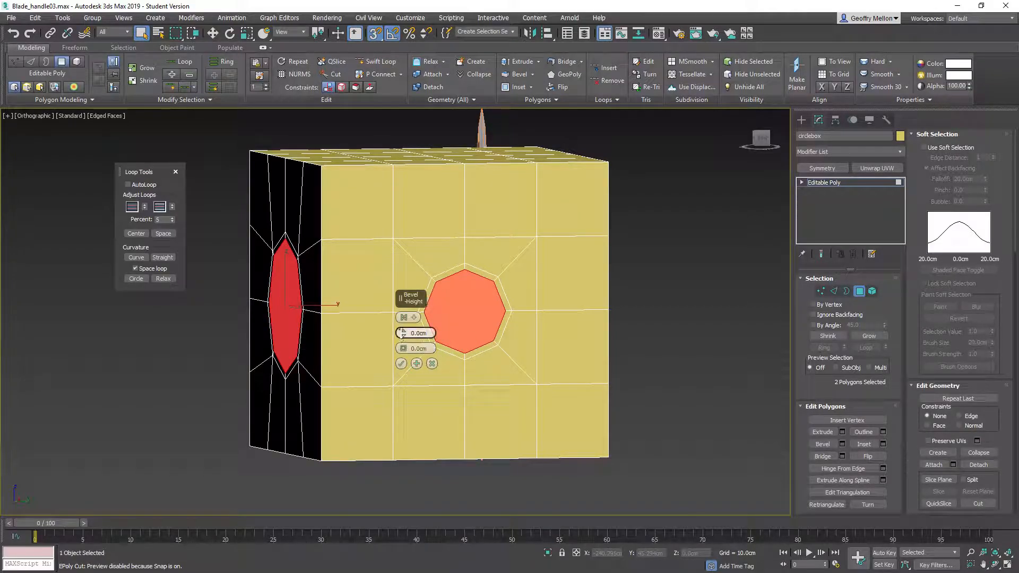
drag(402, 333, 403, 359)
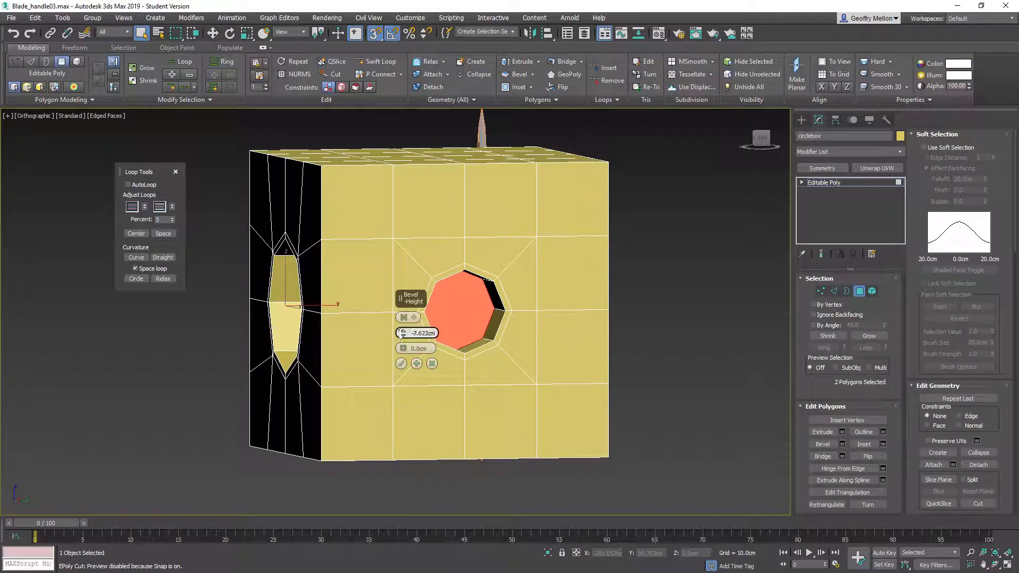
drag(402, 333, 401, 336)
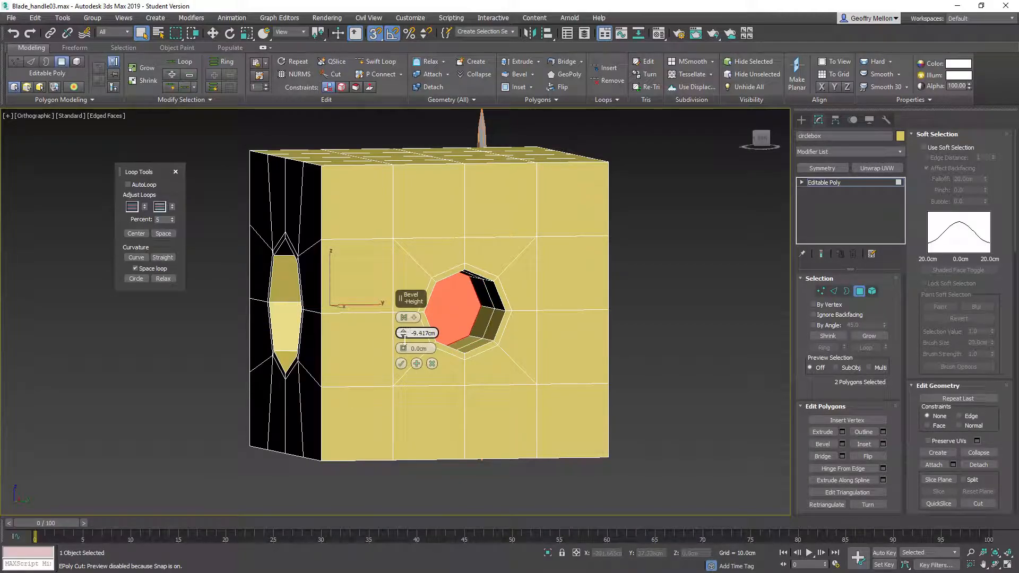
click(417, 363)
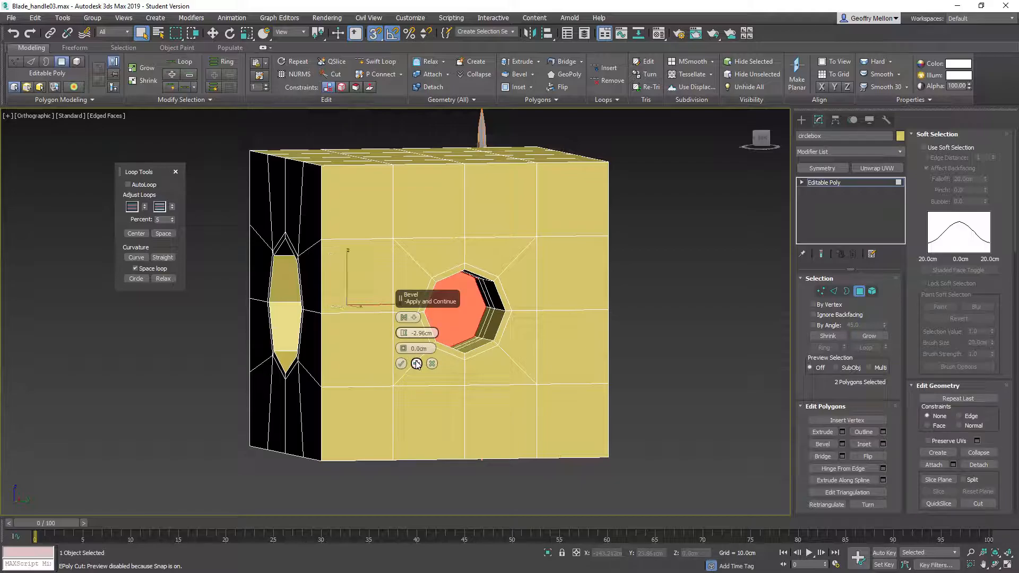
alt+middle_drag(495, 376, 557, 326)
scroll(588, 350, down, 3)
scroll(588, 350, down, 3)
click(432, 363)
scroll(611, 383, up, 3)
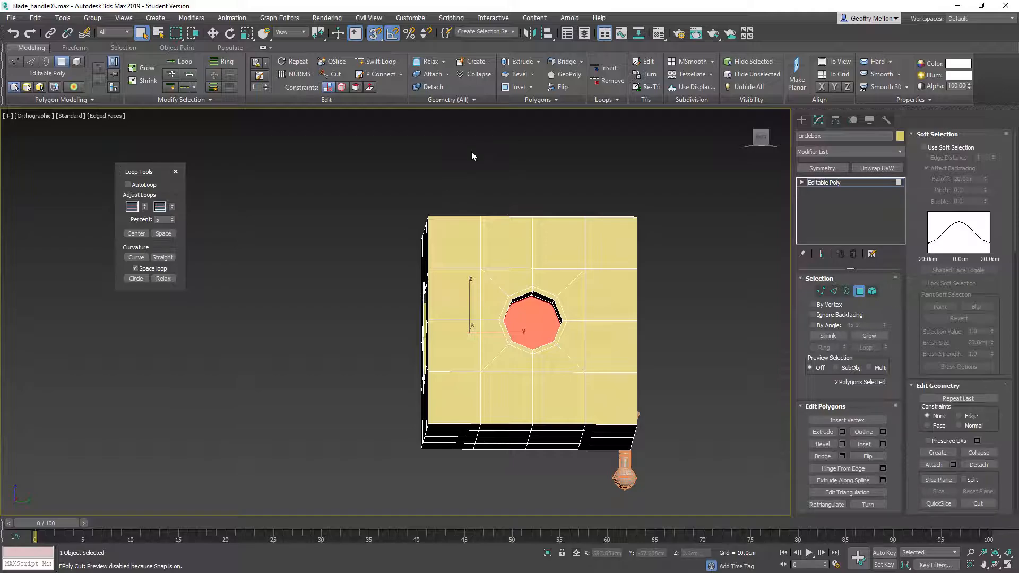
Activate Swift Loop and change the box's object colour to dark blue.
key(alt+s)
middle_drag(525, 173, 449, 184)
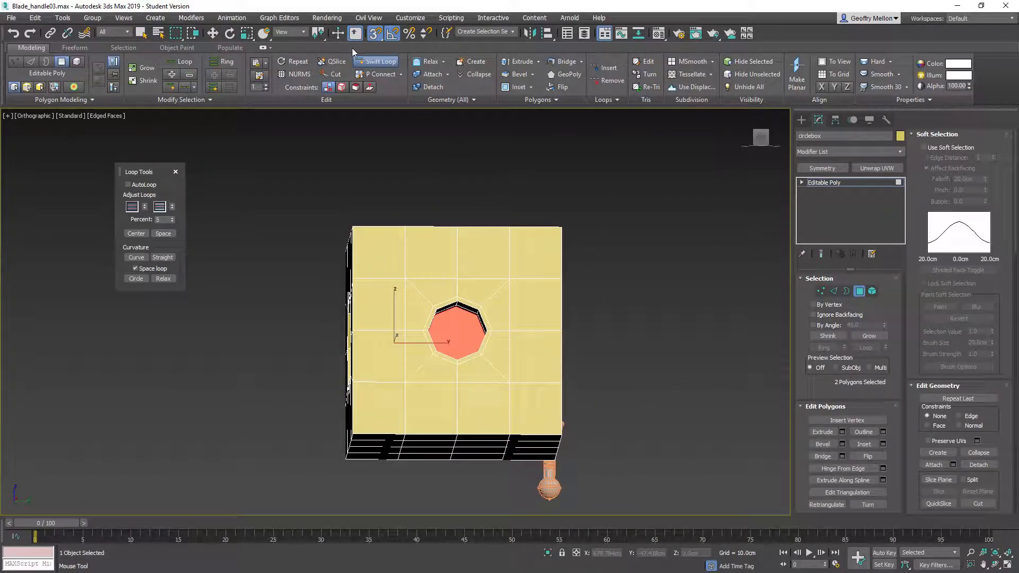
alt+middle_drag(545, 257, 630, 268)
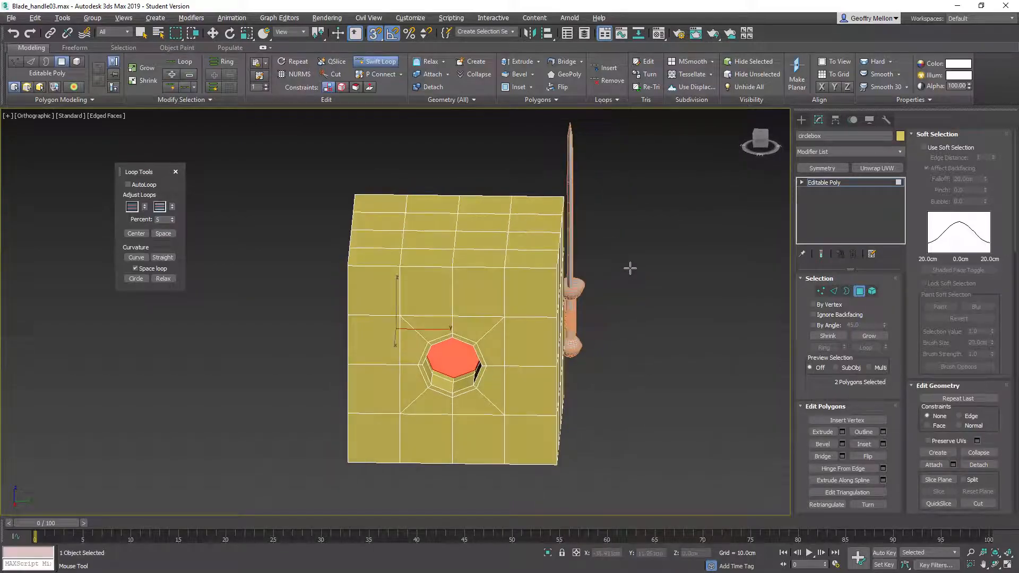
click(900, 137)
click(553, 306)
click(558, 370)
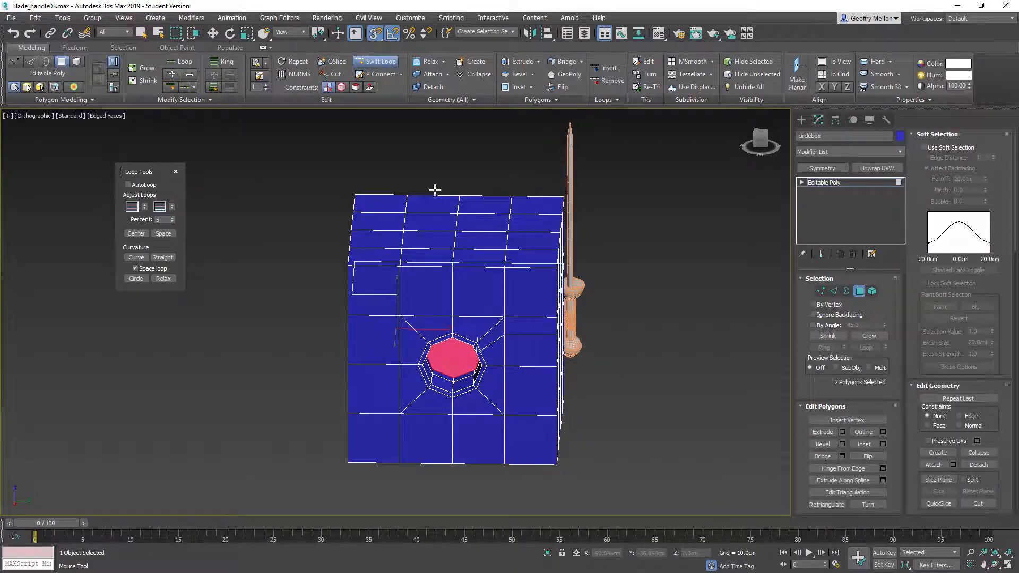
Insert Swift Loop supporting edge loops close to the box's outer edges.
alt+middle_drag(596, 334, 617, 298)
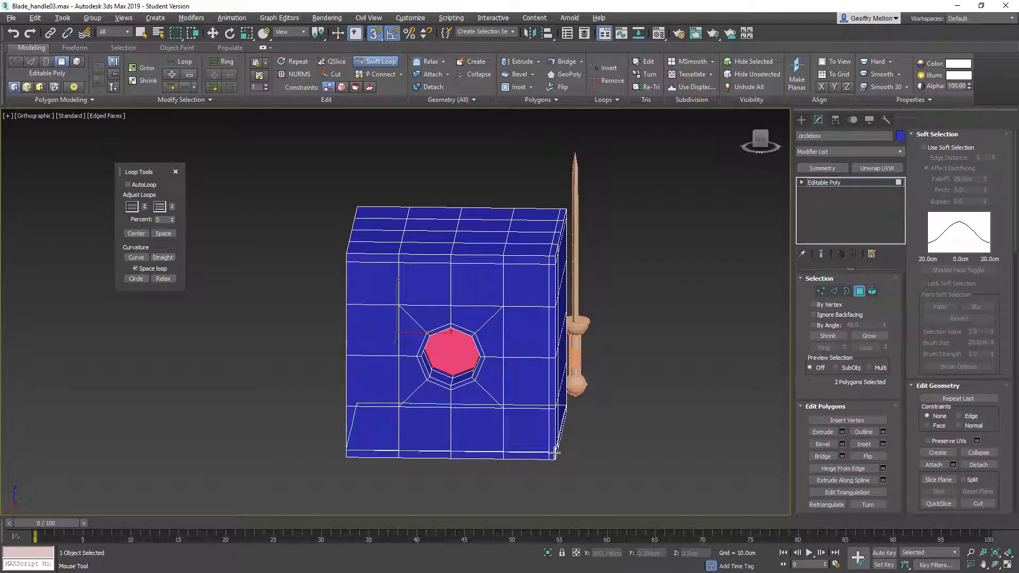
alt+middle_drag(358, 345, 347, 386)
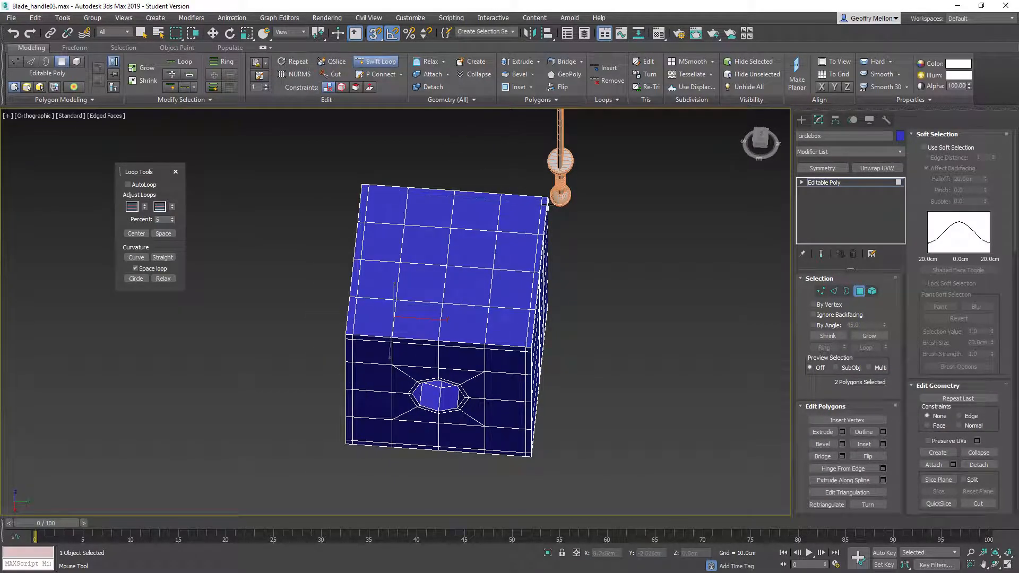
alt+middle_drag(555, 391, 597, 350)
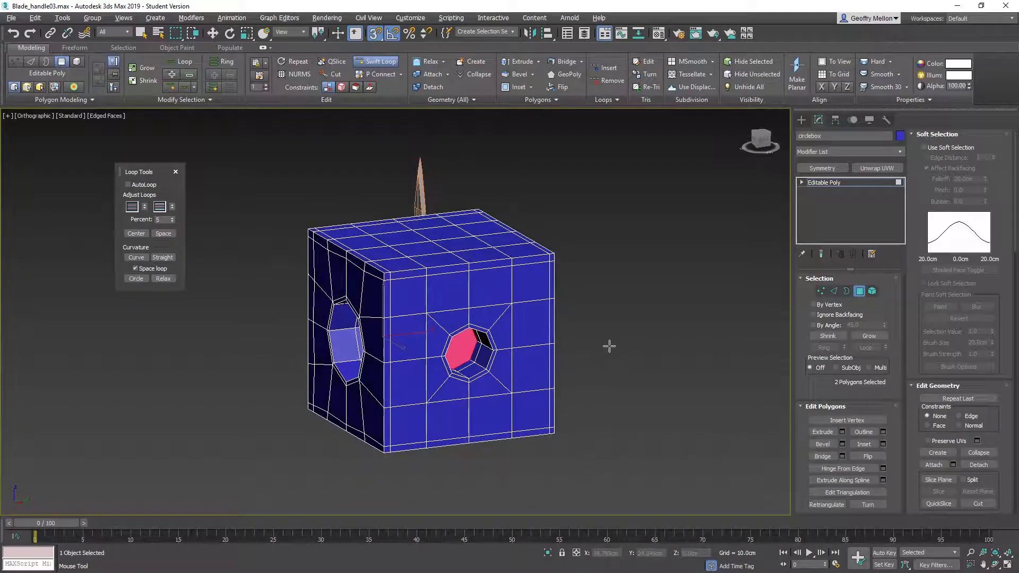
Leave polygon editing and add a TurboSmooth modifier to circlebox.
click(861, 292)
alt+middle_drag(718, 329, 610, 334)
key(w)
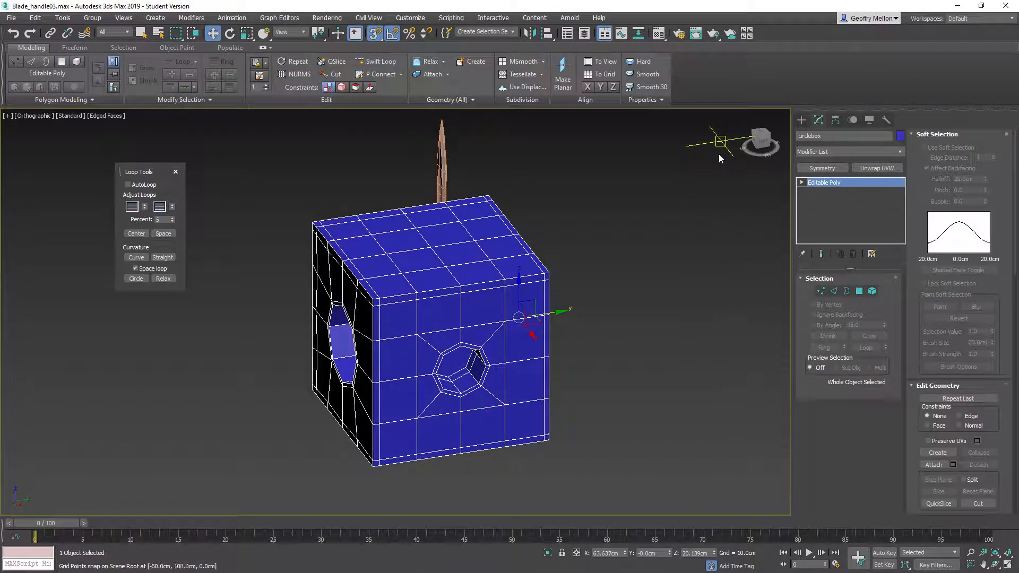
click(875, 149)
scroll(810, 453, down, 15)
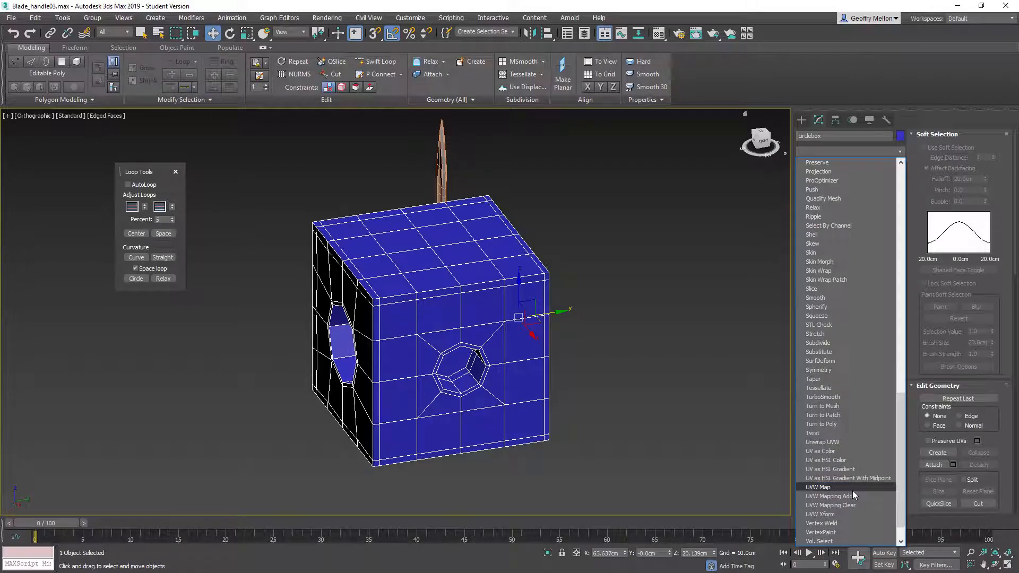
click(823, 397)
Hide the edged-faces display and set the TurboSmooth iterations to 2.
alt+middle_drag(614, 367, 603, 340)
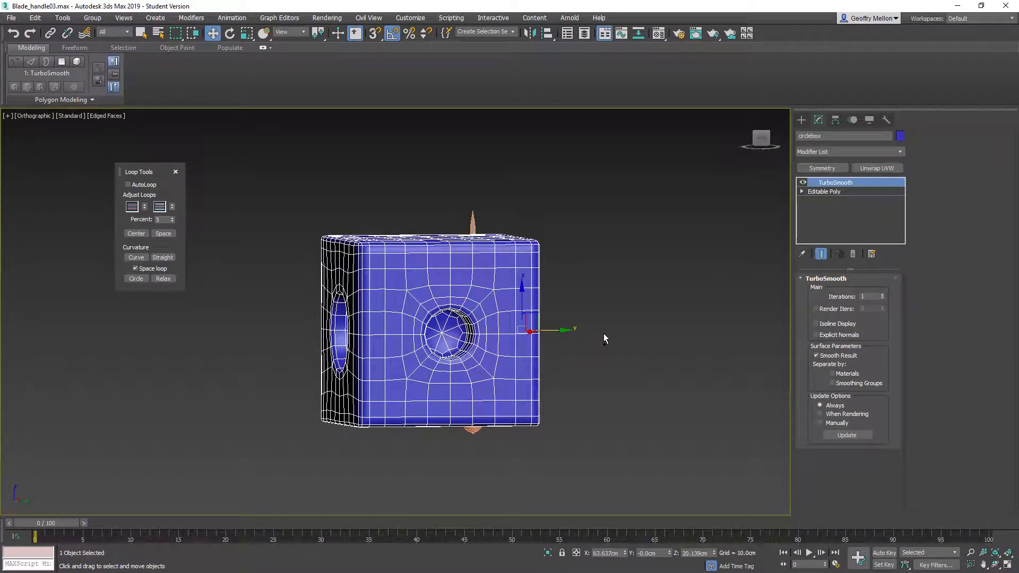
key(F4)
mouse_move(603, 337)
alt+middle_down()
mouse_move(567, 379)
mouse_move(614, 337)
alt+middle_up()
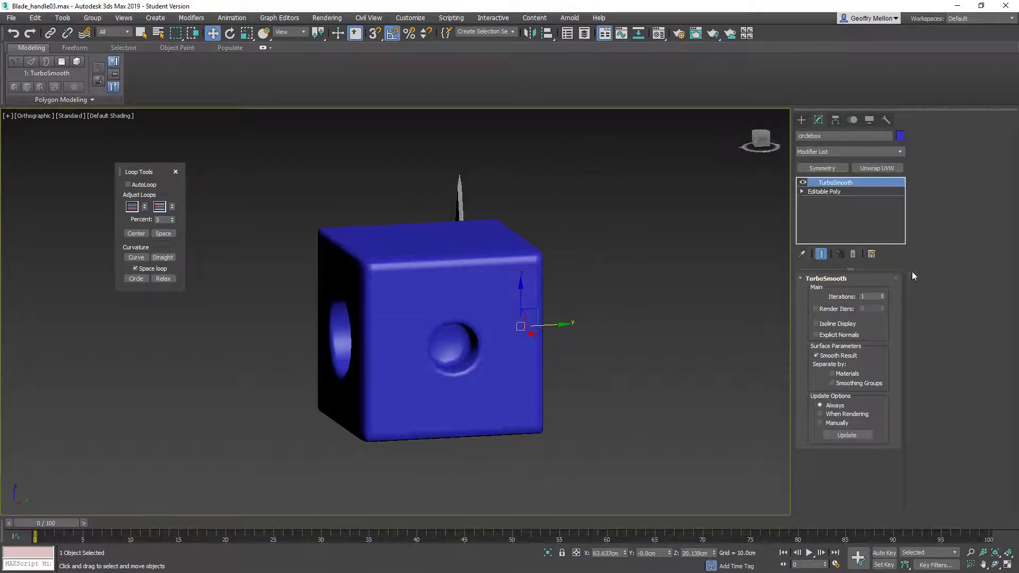
click(882, 295)
alt+middle_drag(700, 350, 662, 367)
alt+middle_drag(473, 372, 551, 376)
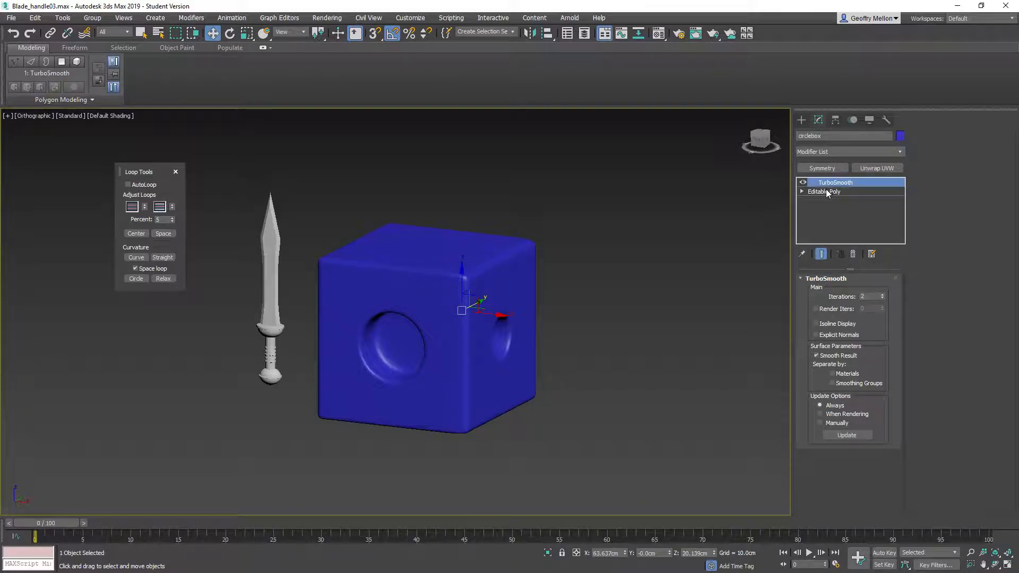
In the base Editable Poly, select the large recess's octagonal floor, grow the selection twice to include its walls, and delete these polygons.
click(826, 192)
alt+middle_drag(594, 297, 564, 308)
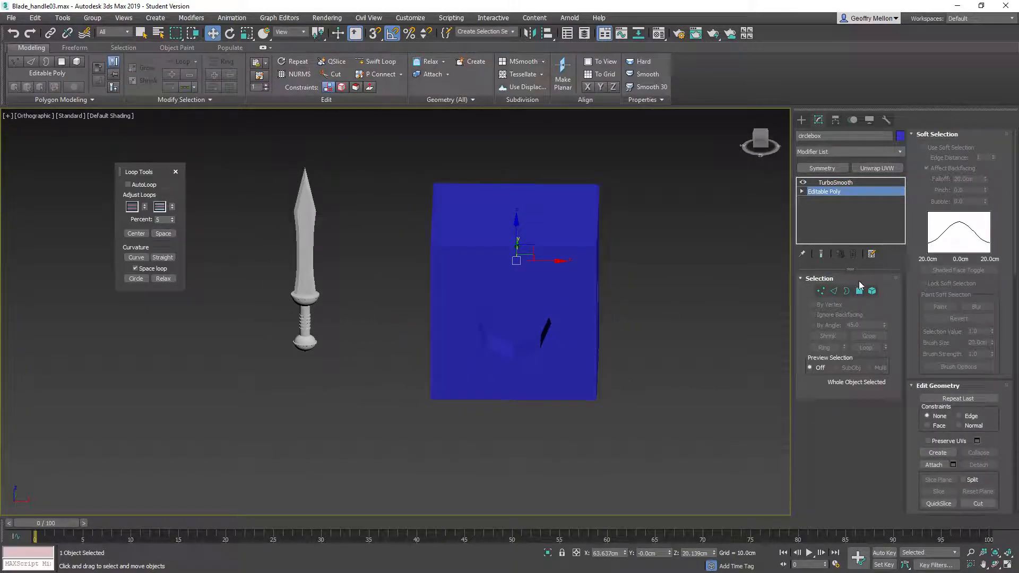
click(859, 292)
click(522, 335)
scroll(562, 345, up, 8)
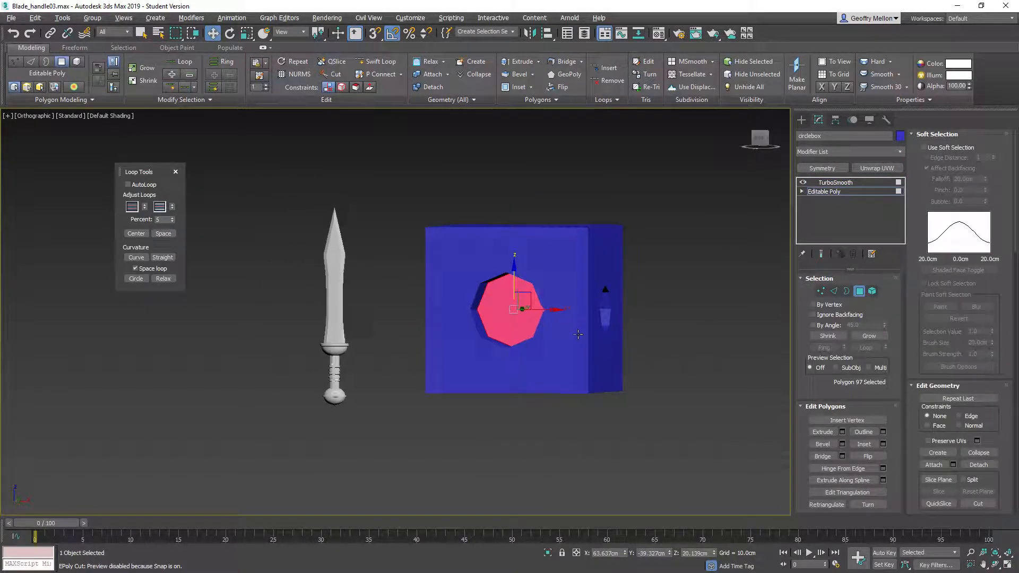
alt+middle_drag(549, 319, 555, 351)
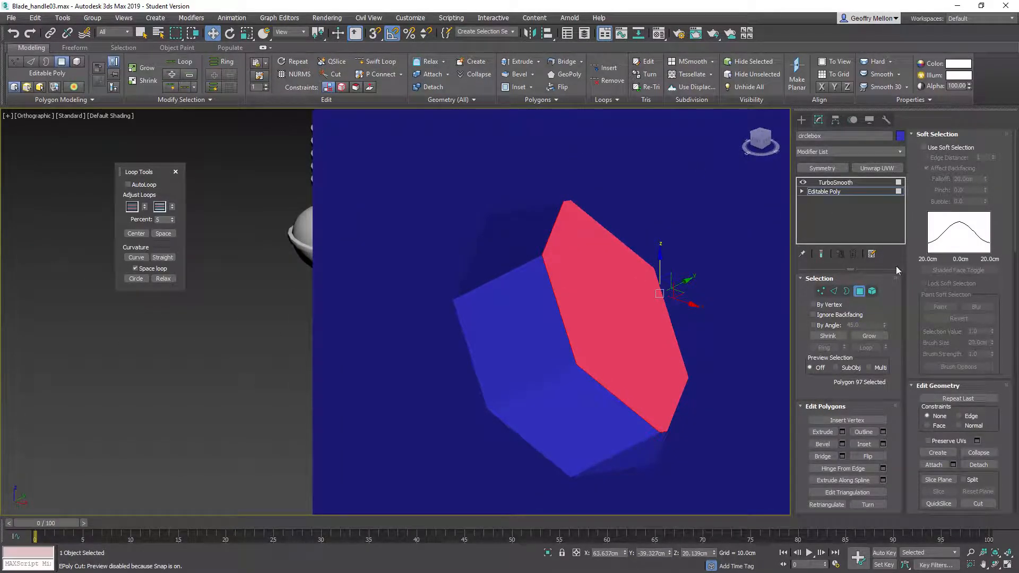
click(863, 336)
click(863, 337)
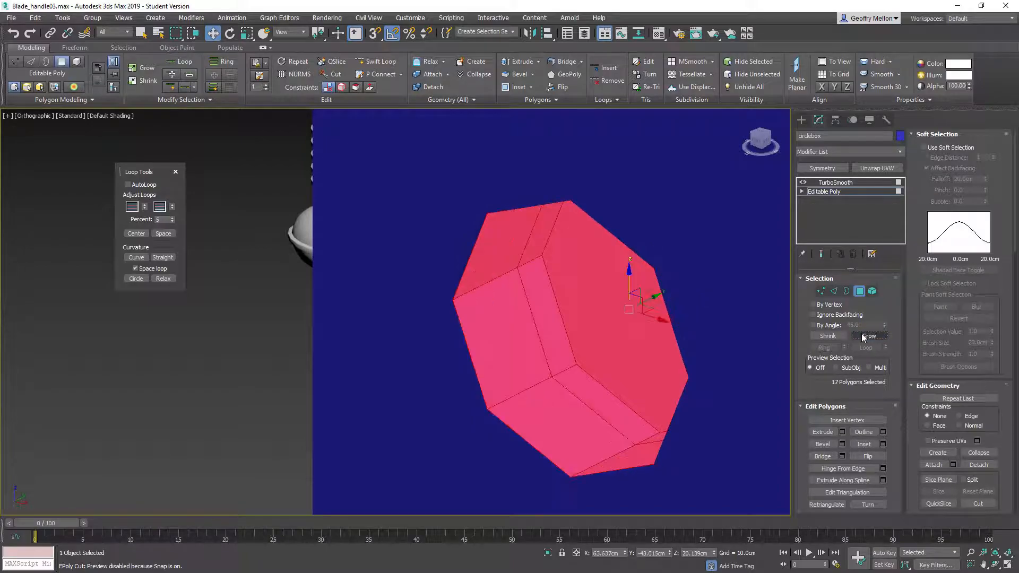
key(Delete)
Select the open octagonal border left in the box's face.
middle_drag(409, 364, 389, 333)
scroll(334, 356, down, 5)
click(847, 291)
click(462, 382)
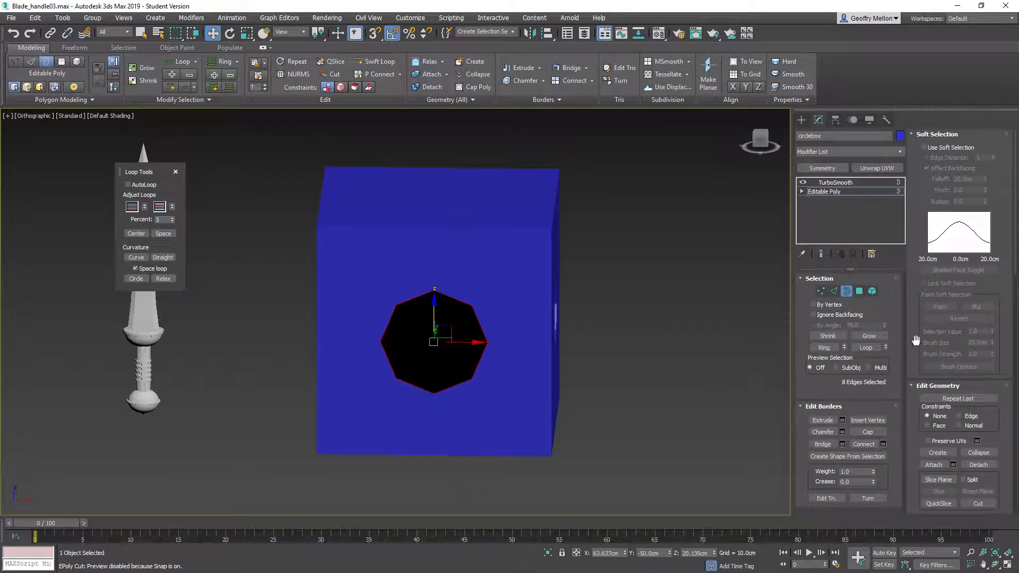
Try to cap the selected octagonal border.
click(863, 433)
alt+middle_drag(518, 360, 589, 289)
right_click(581, 317)
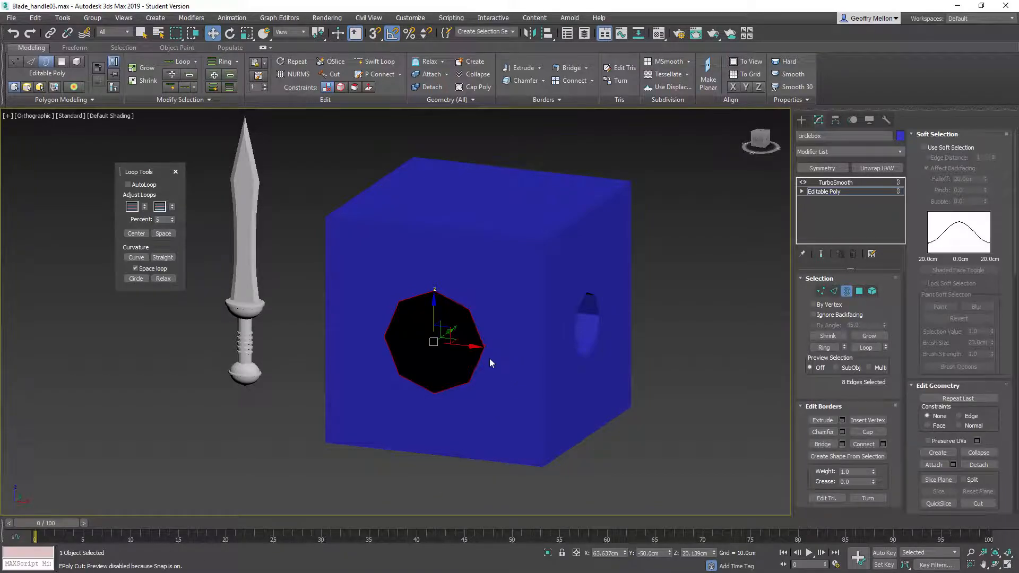
middle_drag(489, 358, 493, 376)
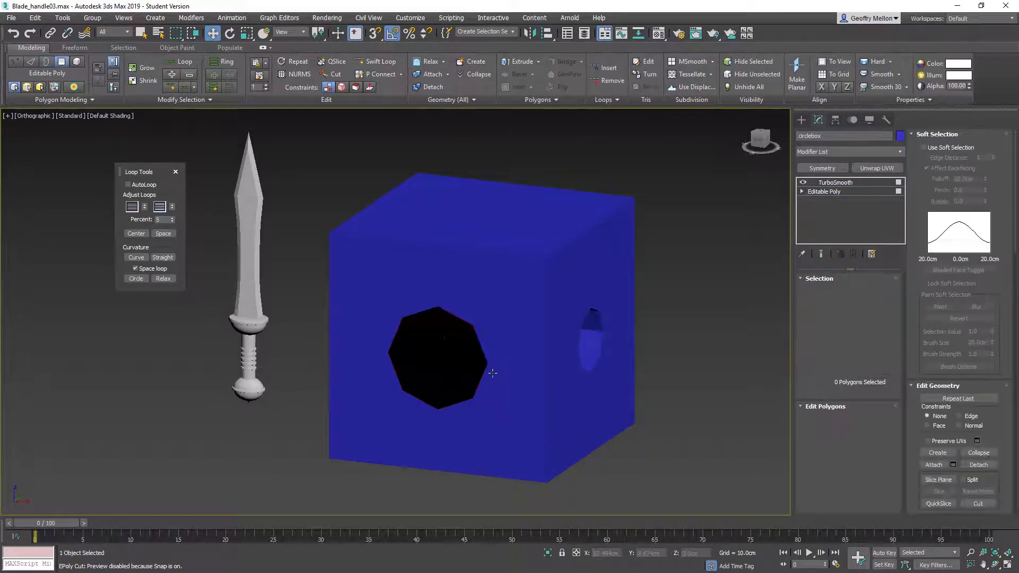
Try scaling the octagonal border inward, show edged faces, and undo the scaling.
key(r)
drag(443, 356, 442, 364)
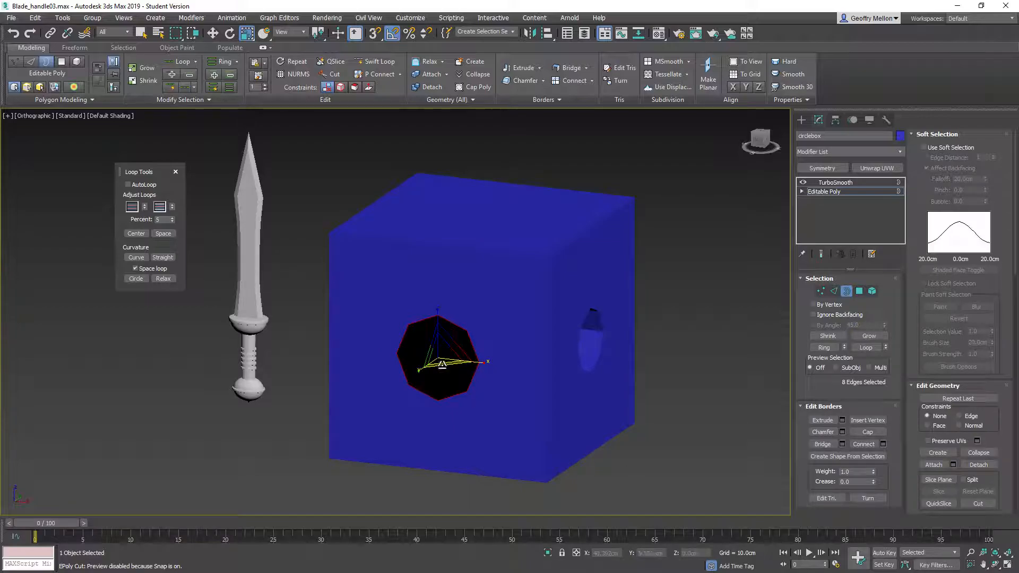
key(F4)
key(ctrl+z)
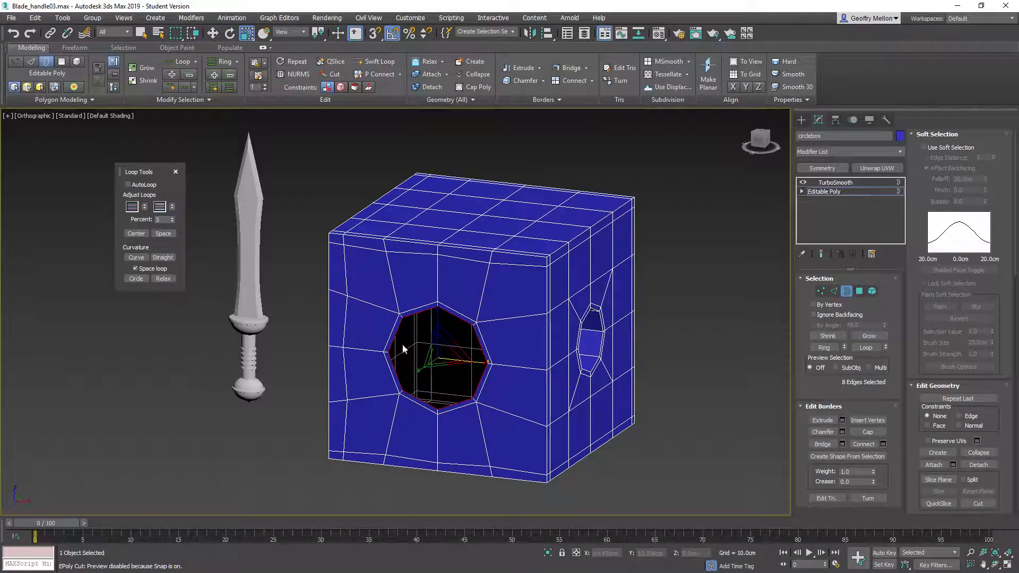
Extrude a narrow inner rim from the octagonal border by scaling a copy of it to about 96%.
key(r)
shift+drag(442, 354, 443, 359)
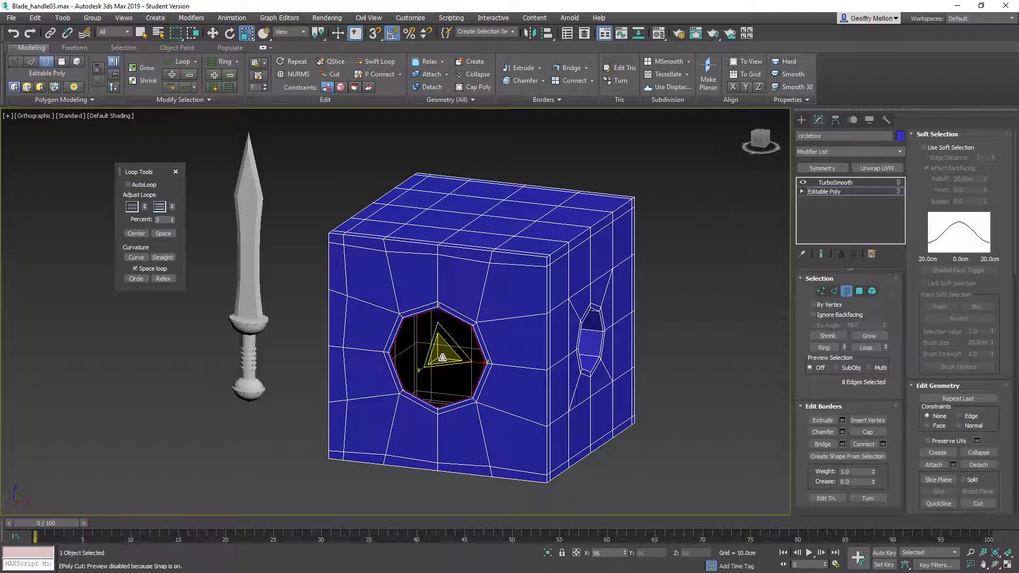
alt+middle_drag(443, 358, 589, 382)
Extrude the octagonal border about 9 cm outward from the box's face along Y and cap it.
key(w)
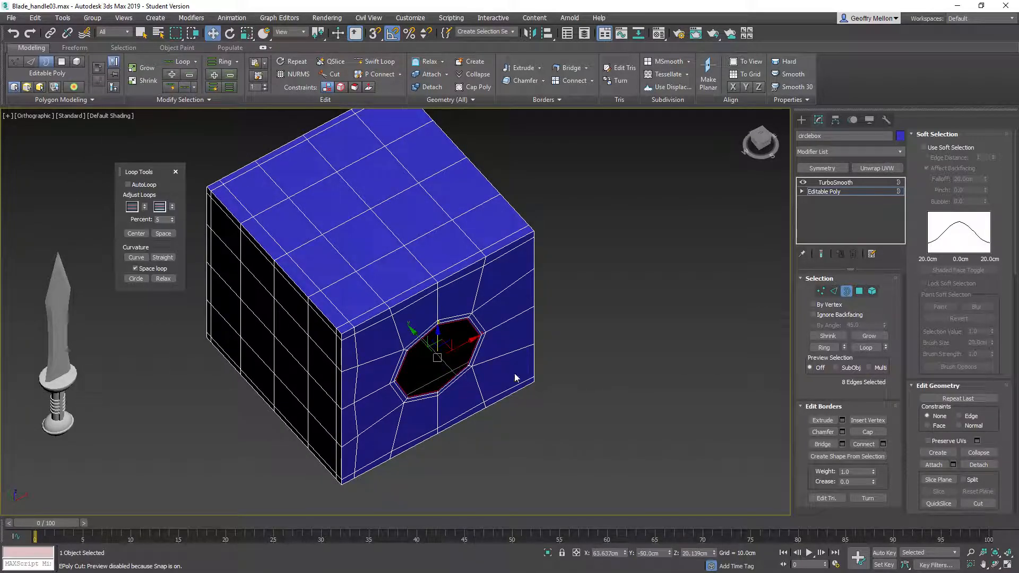
shift+drag(418, 337, 440, 360)
alt+middle_drag(610, 411, 588, 376)
mouse_move(642, 409)
alt+middle_down()
mouse_move(616, 403)
mouse_move(609, 342)
mouse_move(643, 406)
alt+middle_up()
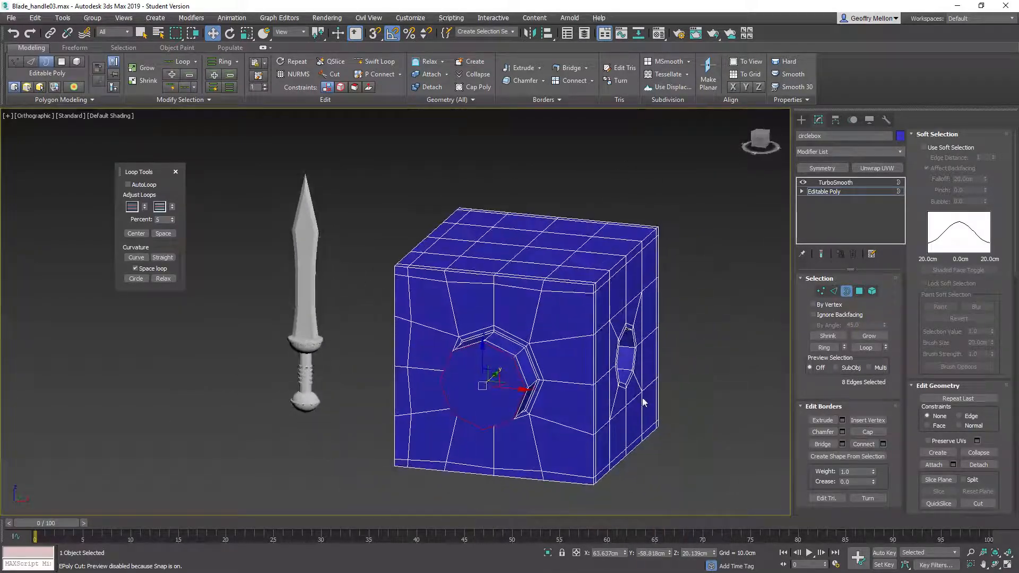
Show the TurboSmooth end result while the base Editable Poly stays active, and leave border editing.
click(820, 253)
alt+middle_drag(658, 362, 594, 345)
click(847, 291)
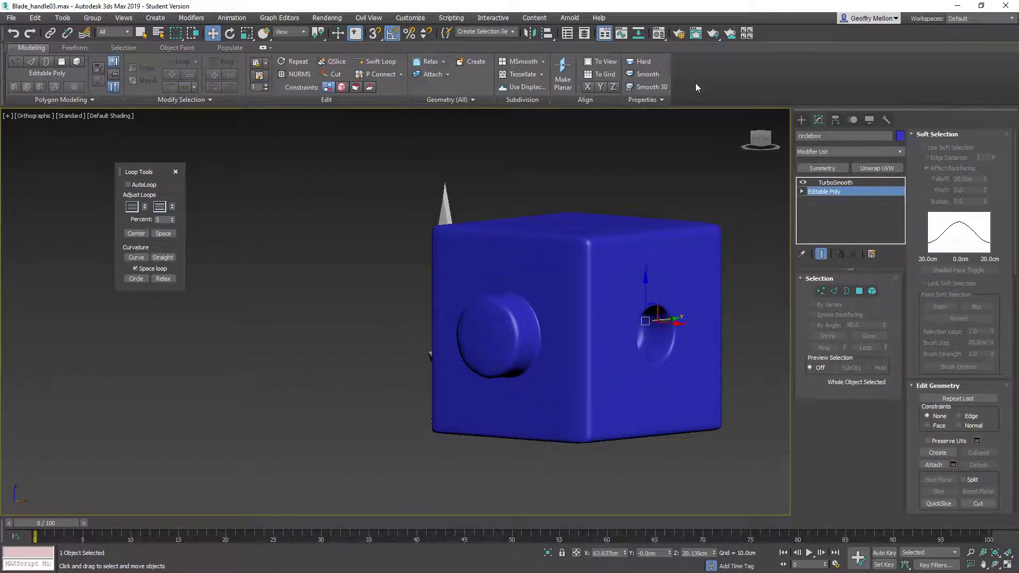